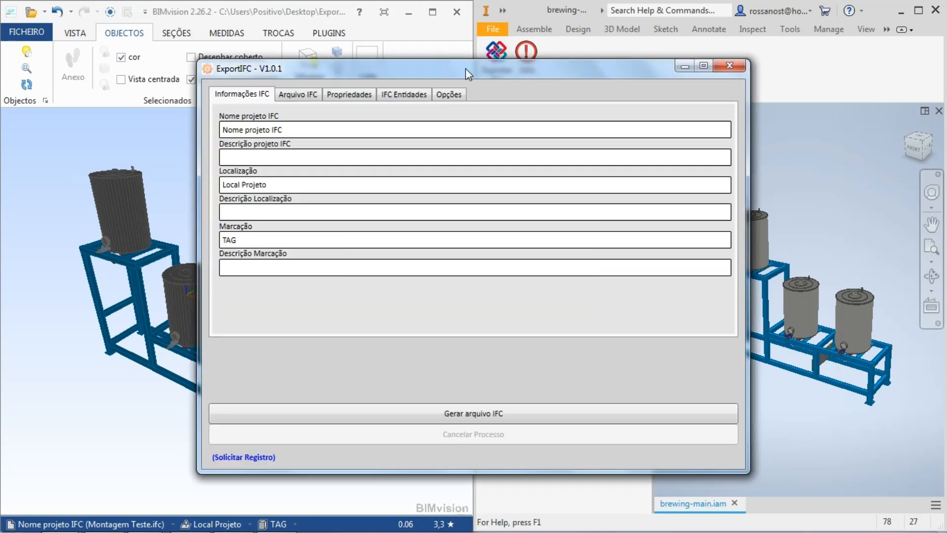
Step: Enable editing of the IFC file name and set it to "Montagem Teste"
{"action": "left_click", "coordinate": [312, 95]}
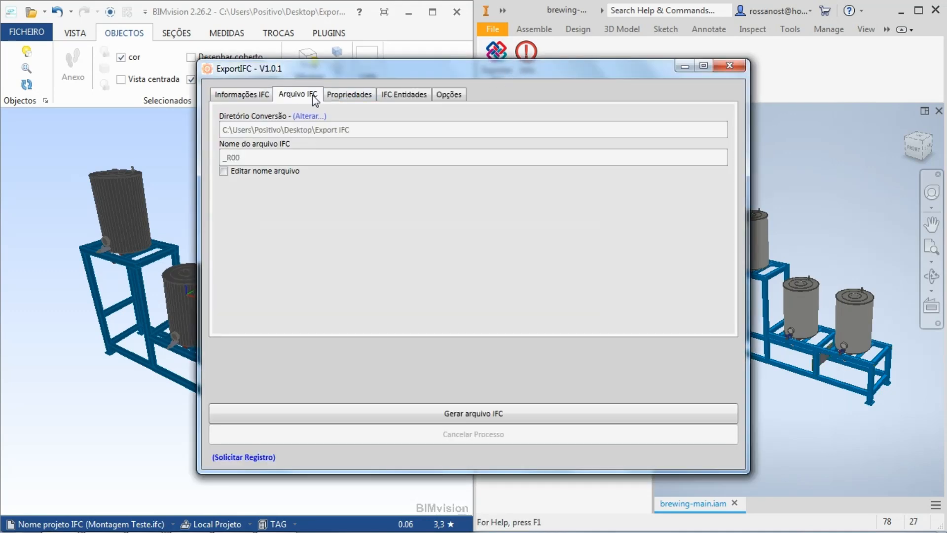
{"action": "left_click", "coordinate": [224, 171]}
{"action": "left_click_drag", "start_coordinate": [247, 158], "coordinate": [225, 157]}
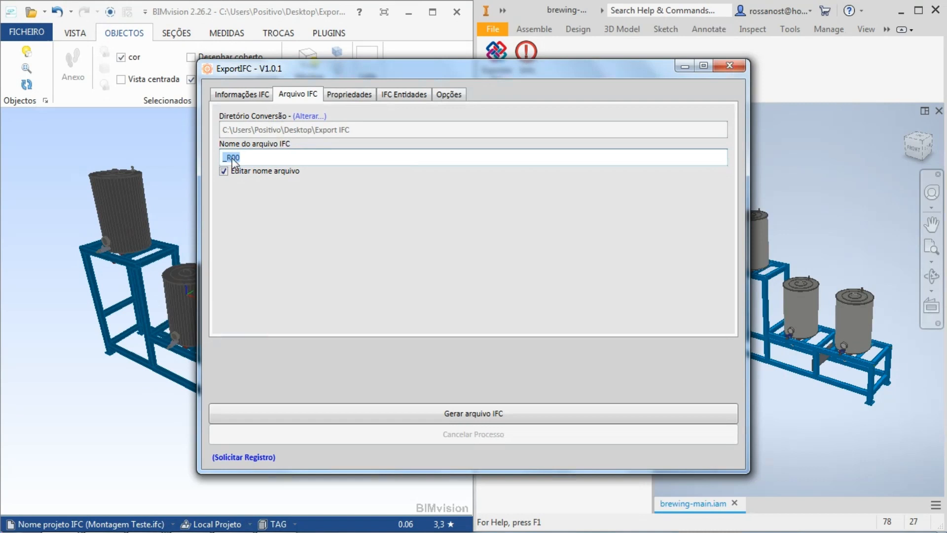
{"action": "type", "text": "Montagem Teste"}
Step: Include the Part Number design tracking property in the export and rename it to "Número Item"
{"action": "left_click", "coordinate": [346, 95]}
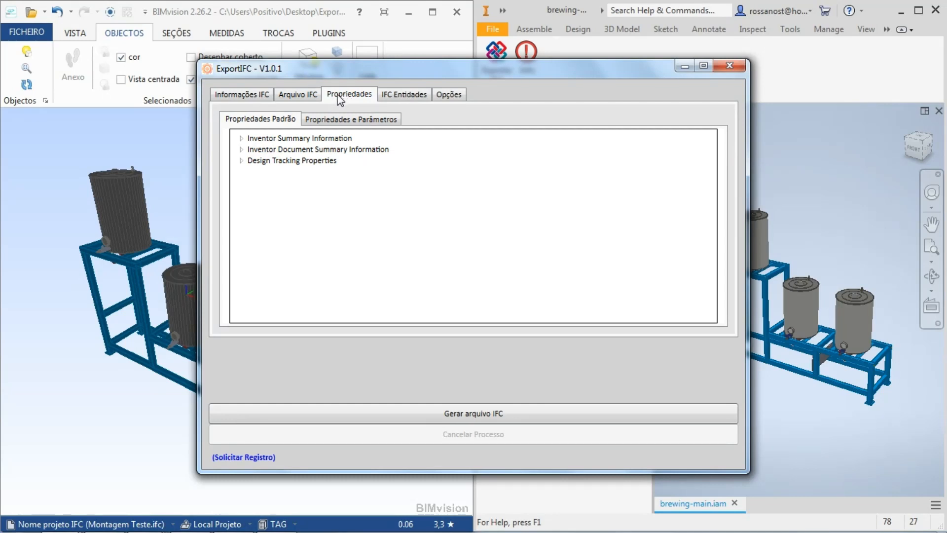
{"action": "left_click", "coordinate": [241, 139]}
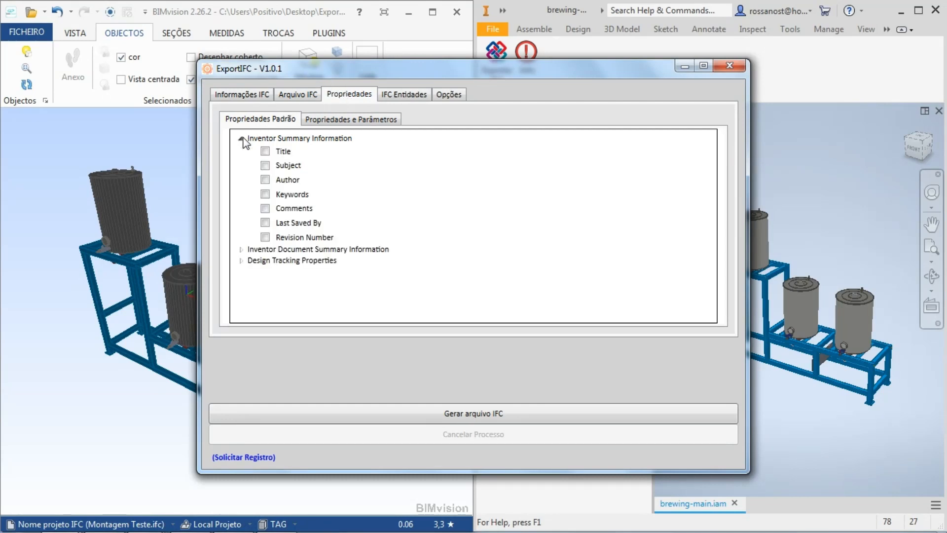
{"action": "left_click", "coordinate": [241, 249]}
{"action": "left_click", "coordinate": [241, 303]}
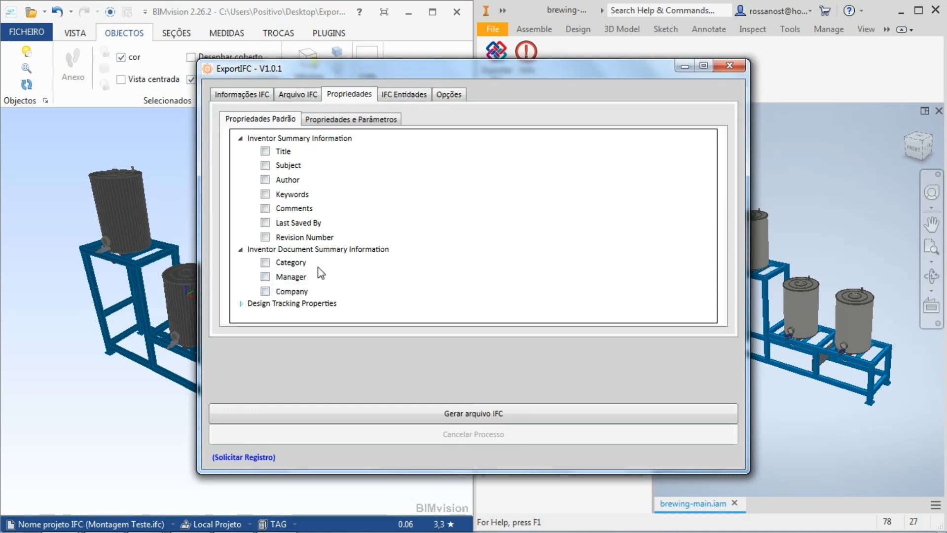
{"action": "scroll", "coordinate": [393, 220], "scroll_direction": "down", "scroll_amount": 5}
{"action": "scroll", "coordinate": [395, 218], "scroll_direction": "up", "scroll_amount": 1}
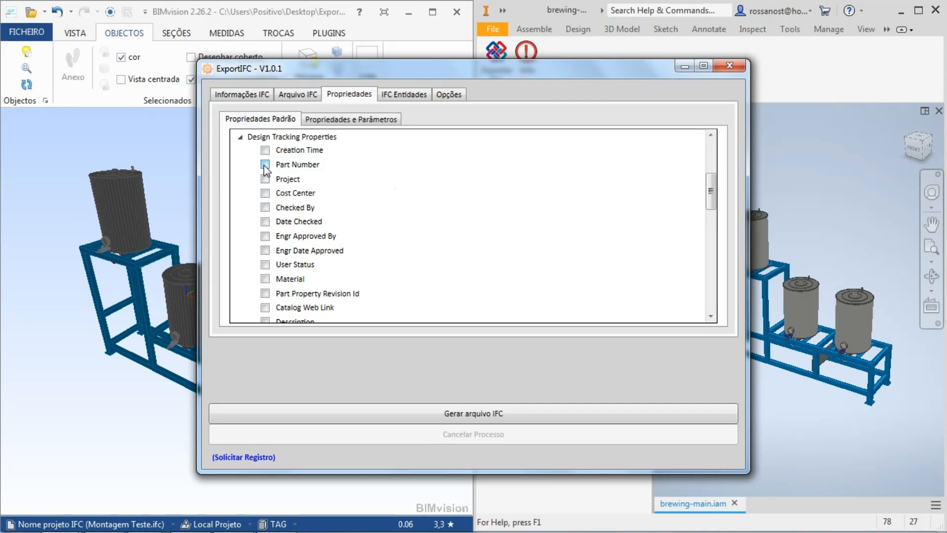
{"action": "left_click", "coordinate": [320, 166]}
{"action": "left_click_drag", "start_coordinate": [320, 166], "coordinate": [275, 168]}
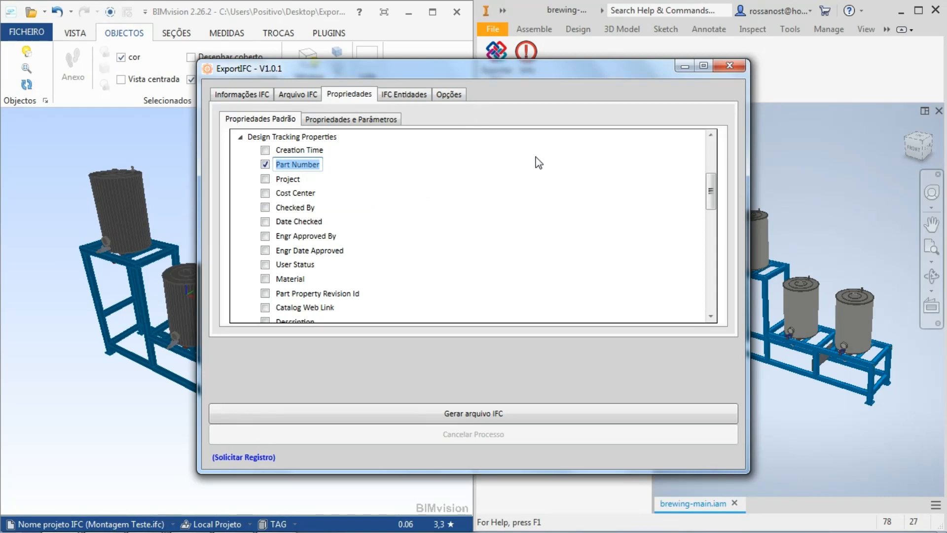
{"action": "type", "text": "Núme"}
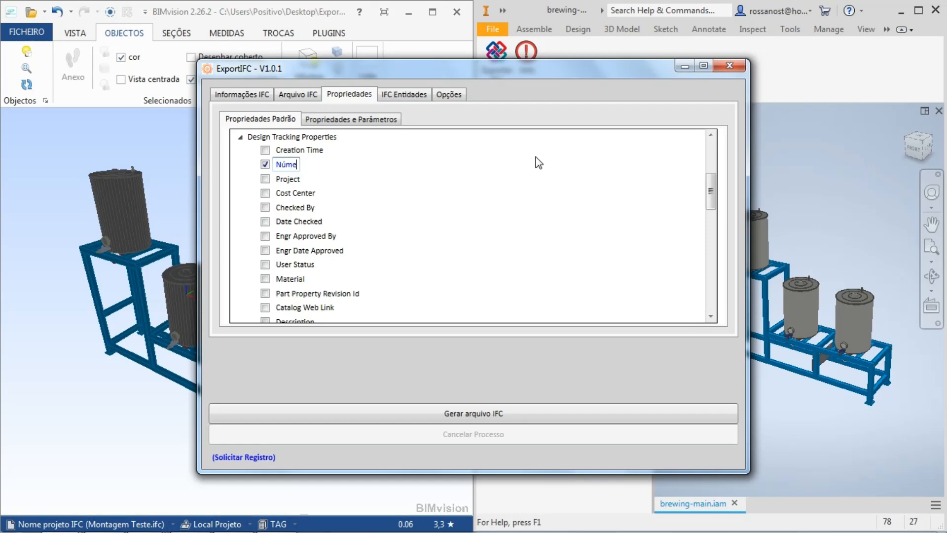
{"action": "type", "text": "ro Item"}
Step: Include the Material and Mass design tracking properties in the export
{"action": "scroll", "coordinate": [522, 173], "scroll_direction": "down", "scroll_amount": 1}
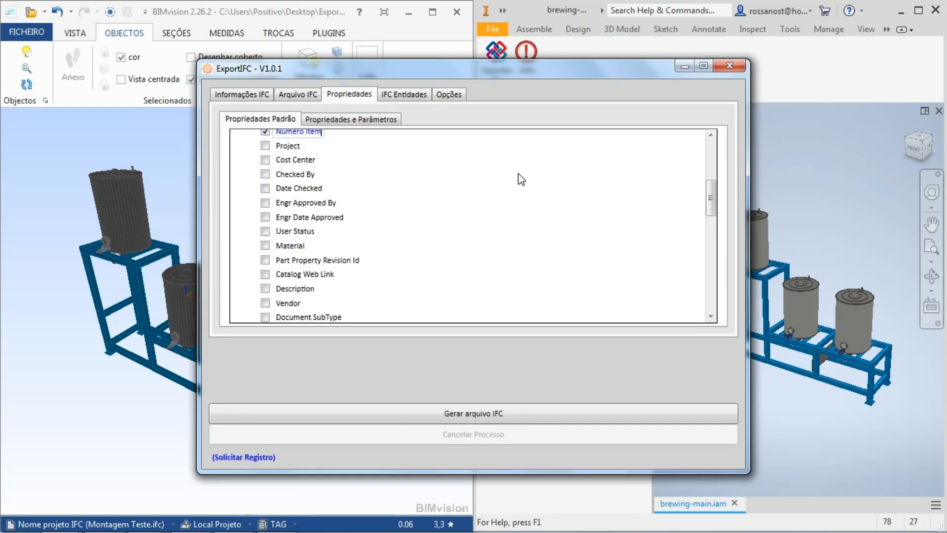
{"action": "left_click", "coordinate": [266, 245]}
{"action": "scroll", "coordinate": [416, 258], "scroll_direction": "down", "scroll_amount": 3}
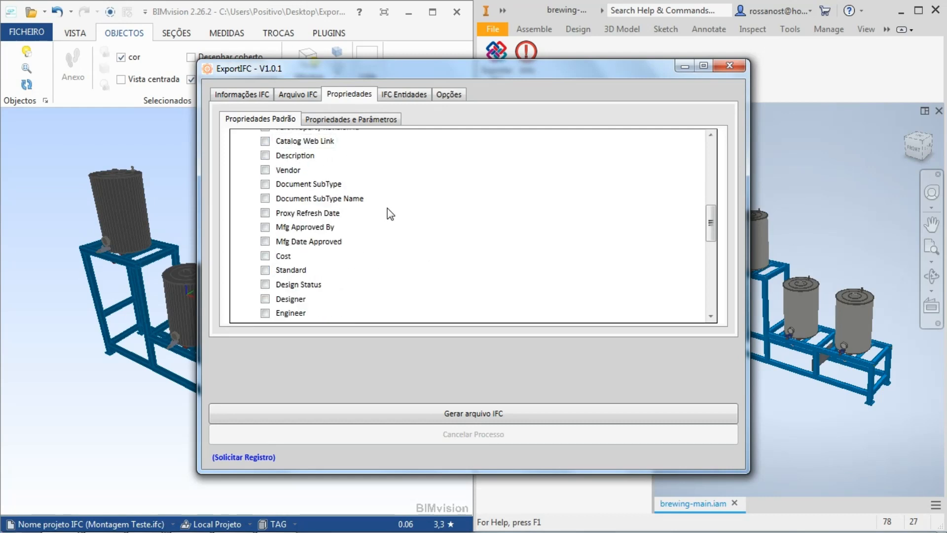
{"action": "scroll", "coordinate": [389, 213], "scroll_direction": "down", "scroll_amount": 1}
{"action": "scroll", "coordinate": [372, 215], "scroll_direction": "down", "scroll_amount": 1}
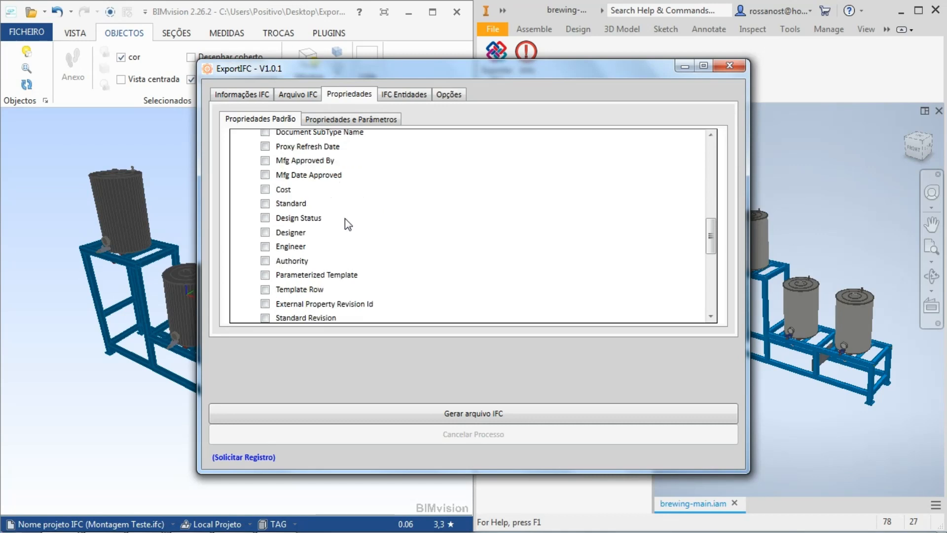
{"action": "scroll", "coordinate": [266, 222], "scroll_direction": "down", "scroll_amount": 3}
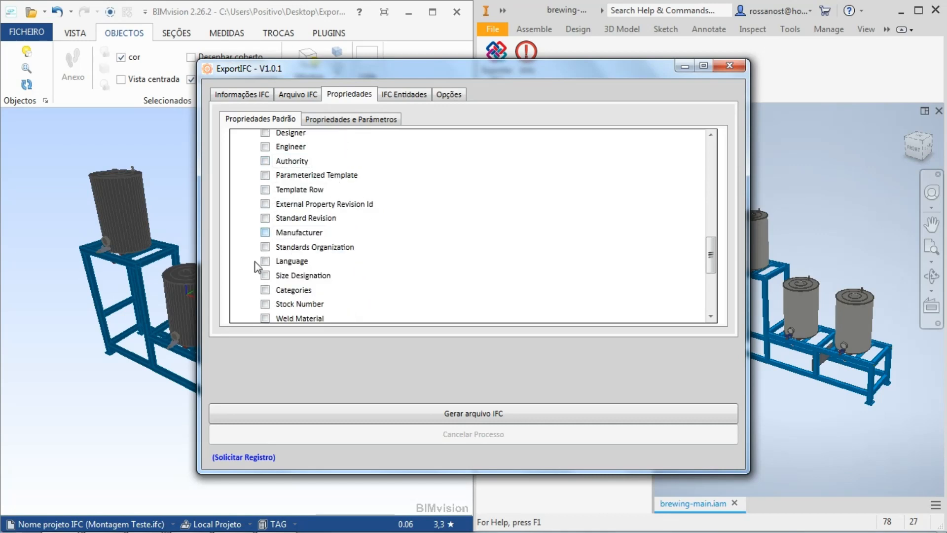
{"action": "scroll", "coordinate": [257, 267], "scroll_direction": "down", "scroll_amount": 1}
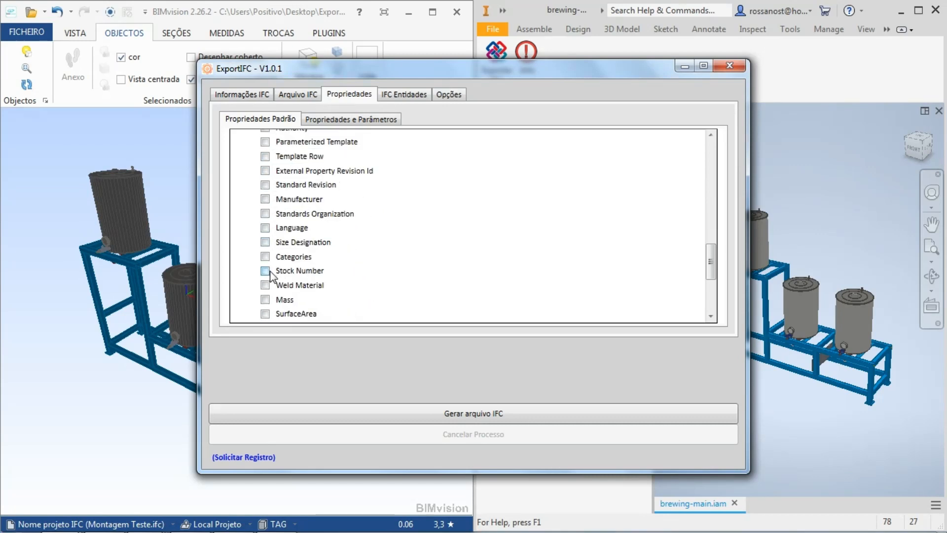
{"action": "left_click", "coordinate": [264, 300]}
Step: Rename the Mass property to "Massa" and include the Volume property in the export
{"action": "scroll", "coordinate": [254, 274], "scroll_direction": "down", "scroll_amount": 1}
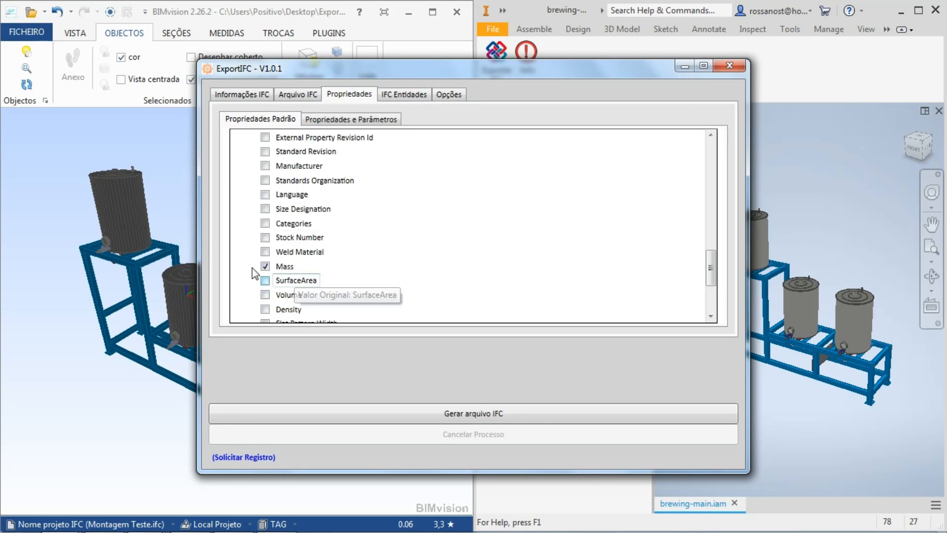
{"action": "left_click", "coordinate": [295, 266]}
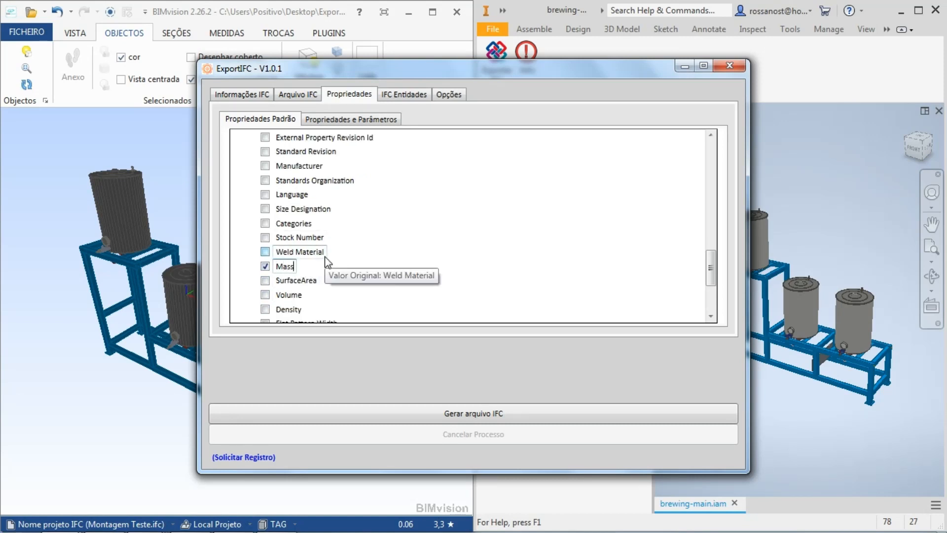
{"action": "type", "text": "a"}
{"action": "scroll", "coordinate": [429, 266], "scroll_direction": "down", "scroll_amount": 2}
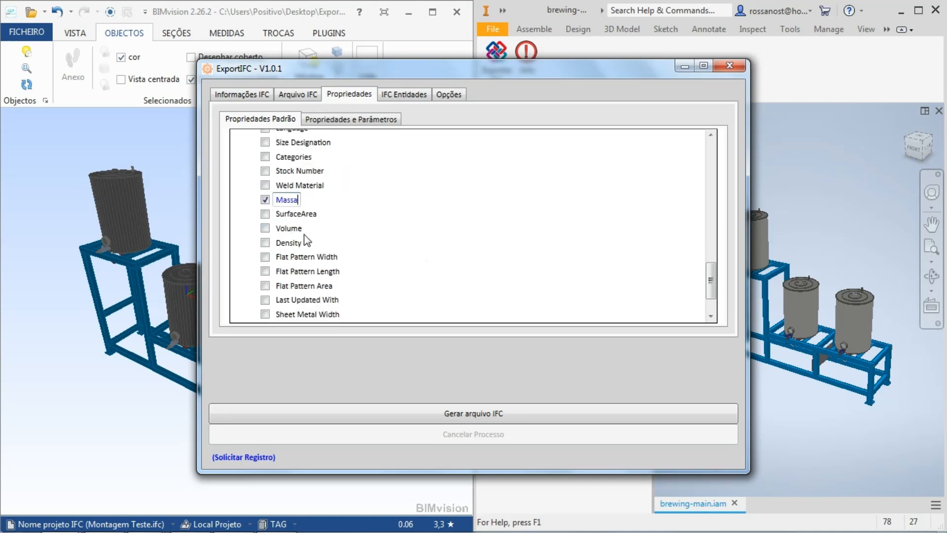
{"action": "left_click", "coordinate": [265, 228]}
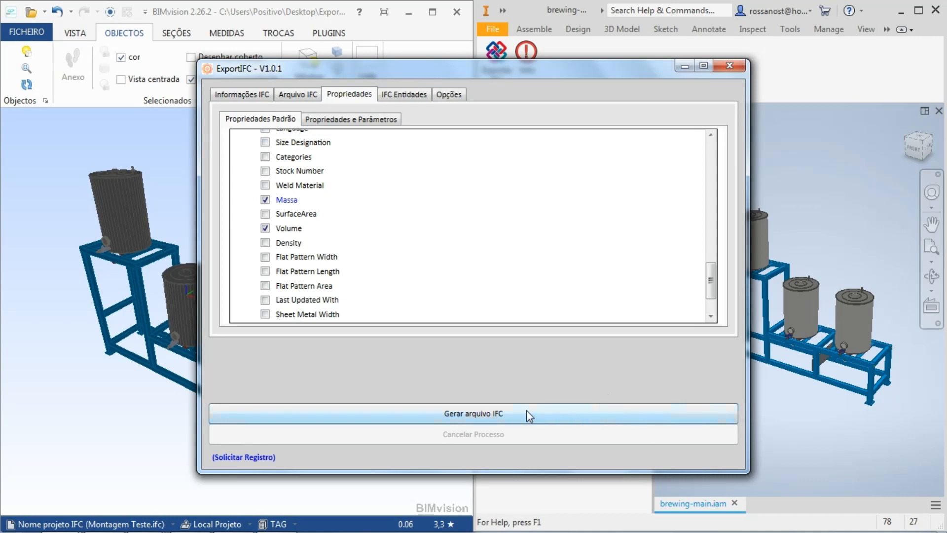
Step: Generate the IFC file, replacing the existing one, and accept reloading it in the viewer
{"action": "left_click", "coordinate": [509, 412]}
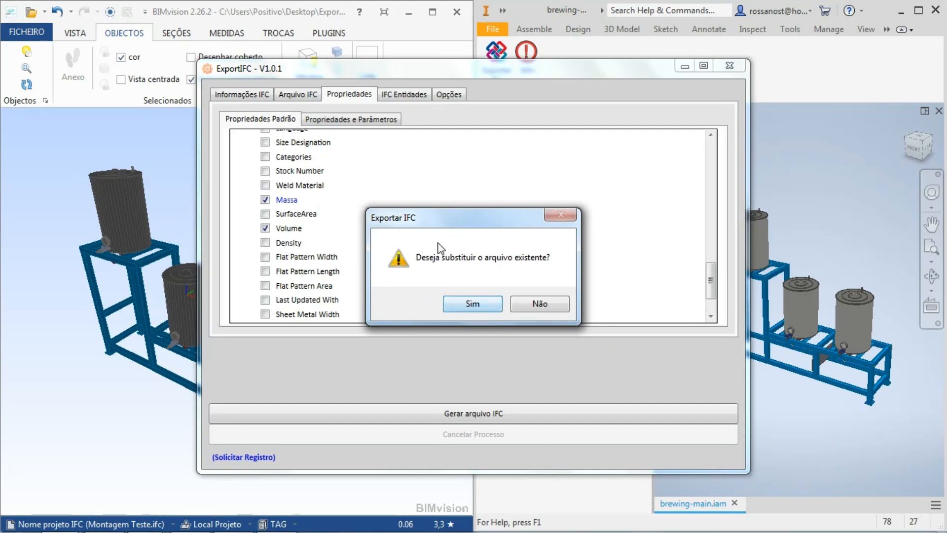
{"action": "left_click", "coordinate": [460, 307]}
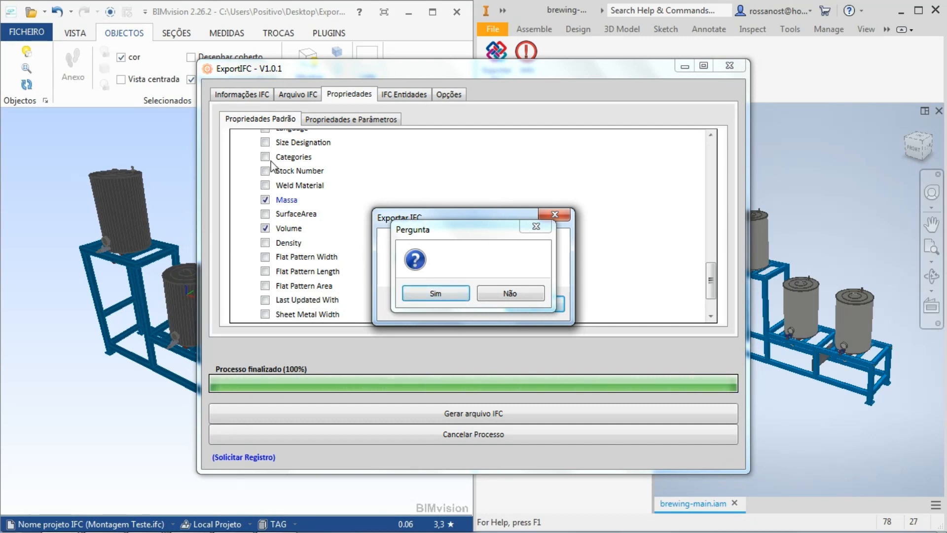
{"action": "left_click_drag", "start_coordinate": [488, 233], "coordinate": [486, 237]}
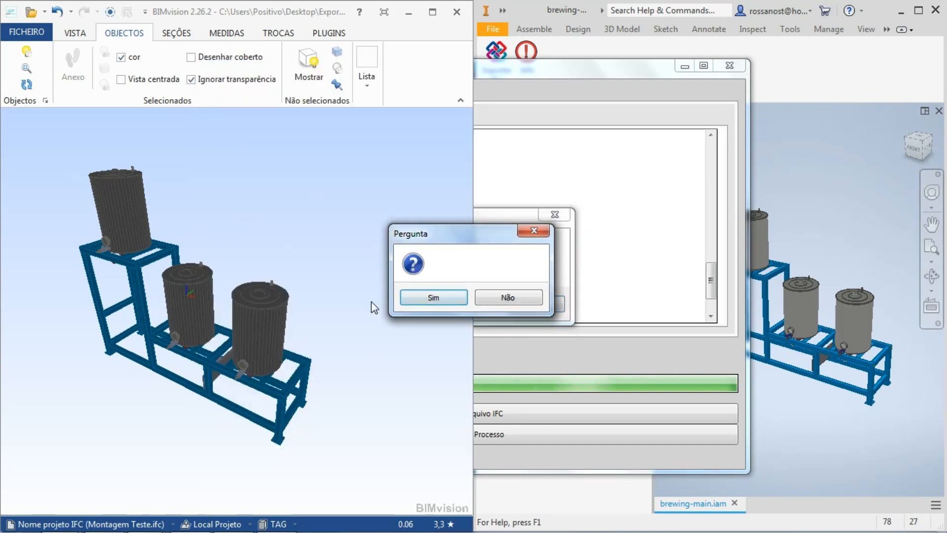
{"action": "left_click", "coordinate": [440, 298]}
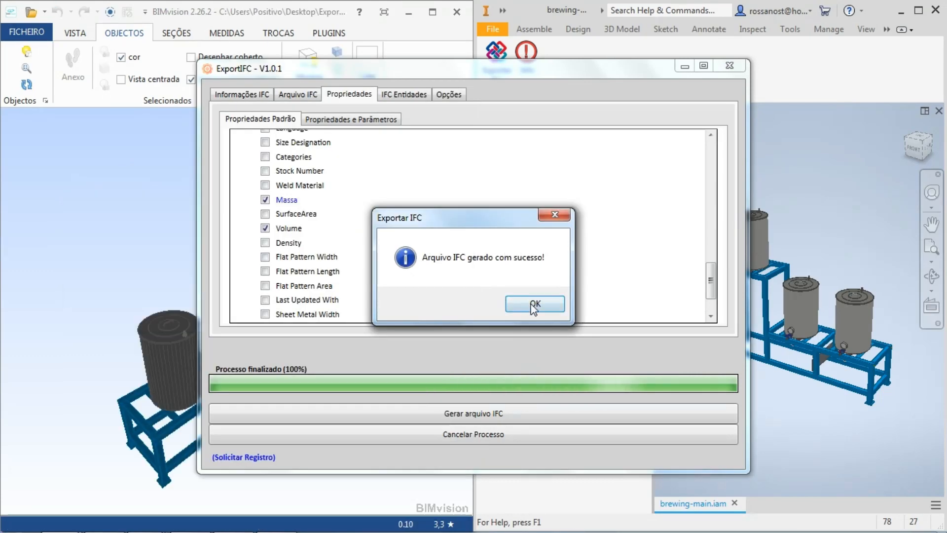
{"action": "left_click", "coordinate": [534, 304]}
{"action": "left_click", "coordinate": [622, 329]}
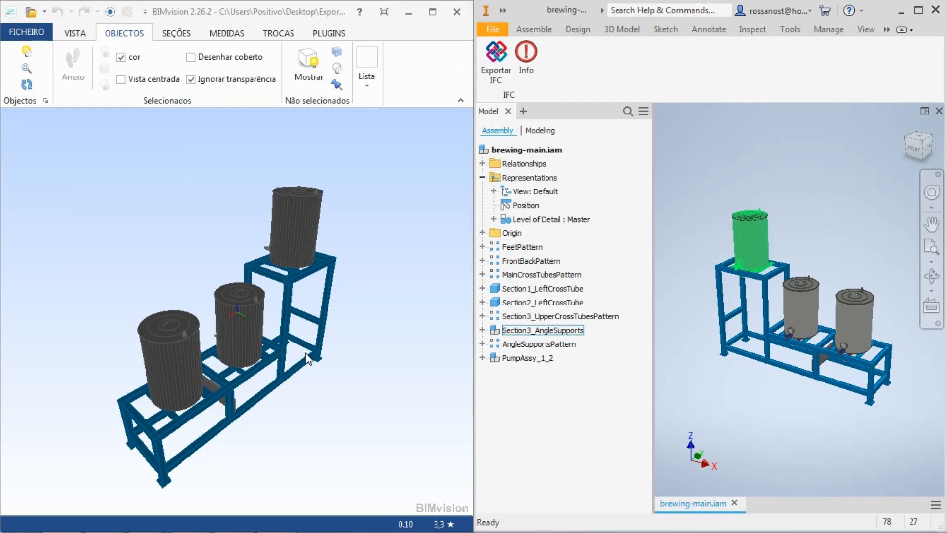
Step: Switch to BIMvision, maximize its window and display the IFC structure list of the exported model
{"action": "left_click_drag", "start_coordinate": [279, 237], "coordinate": [450, 359]}
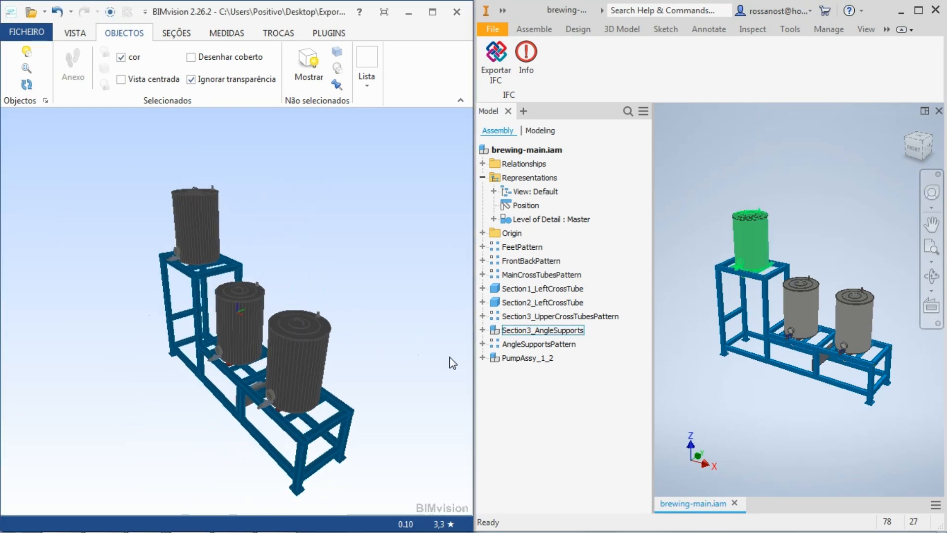
{"action": "mouse_move", "coordinate": [351, 305]}
{"action": "left_mouse_down"}
{"action": "mouse_move", "coordinate": [376, 308]}
{"action": "mouse_move", "coordinate": [362, 300]}
{"action": "left_mouse_up"}
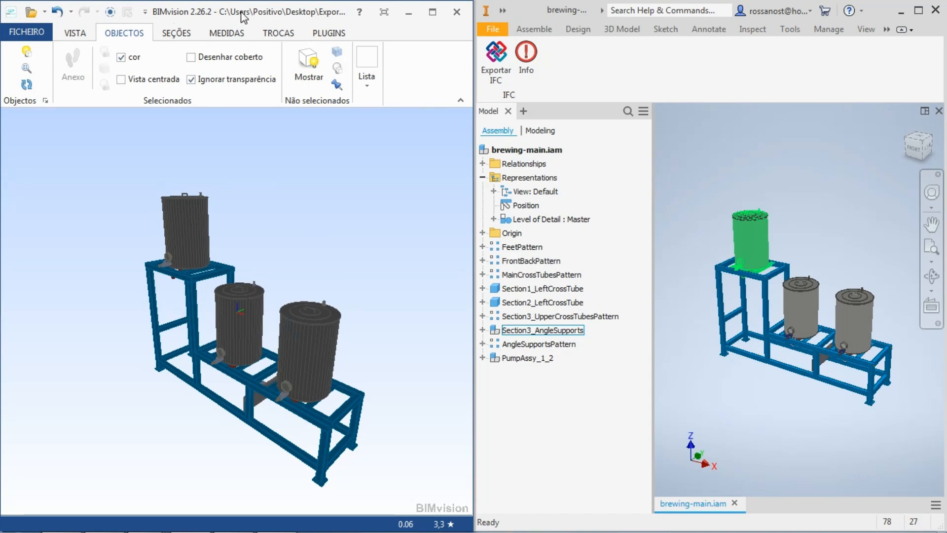
{"action": "left_click_drag", "start_coordinate": [245, 12], "coordinate": [276, 1]}
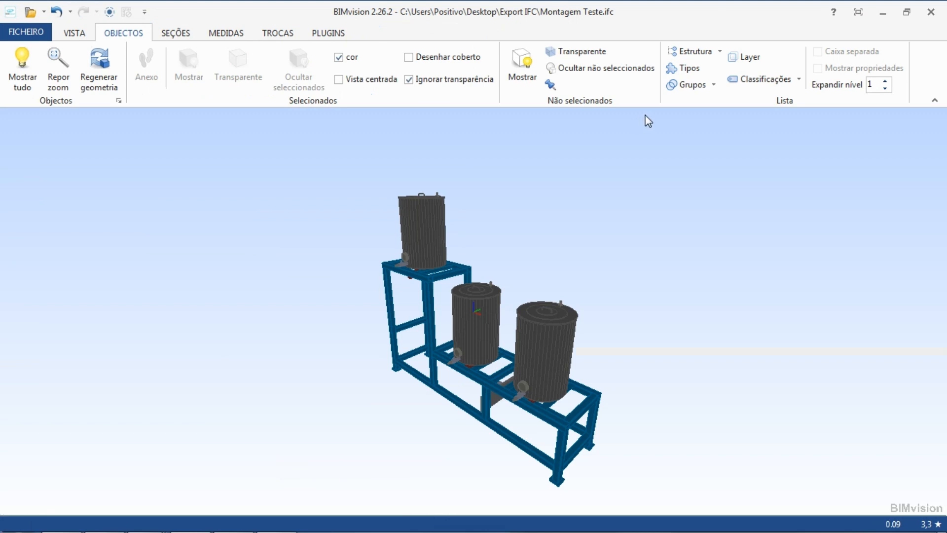
{"action": "left_click", "coordinate": [692, 51]}
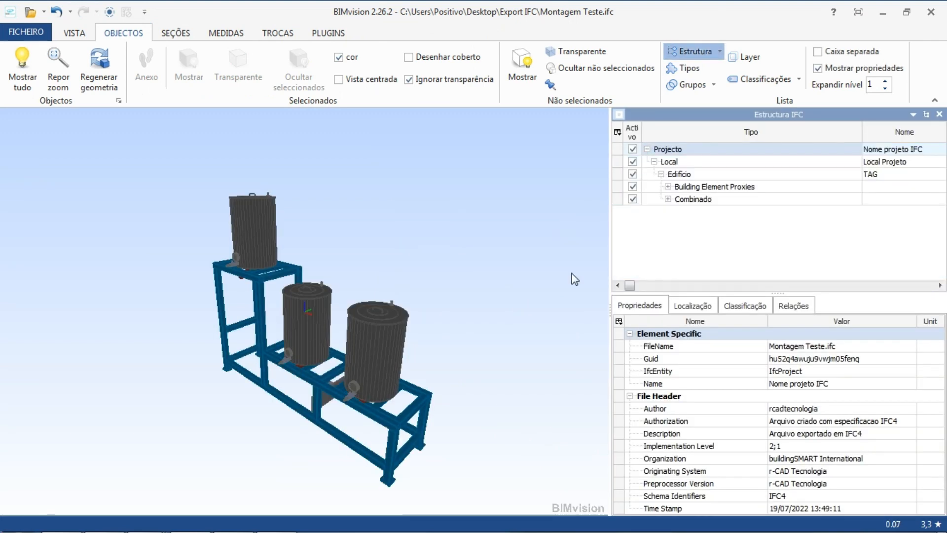
Step: Select the long lower horizontal tube at the frame's front and examine its Massa, Material, Número Item and Volume properties and their units
{"action": "left_click", "coordinate": [337, 439]}
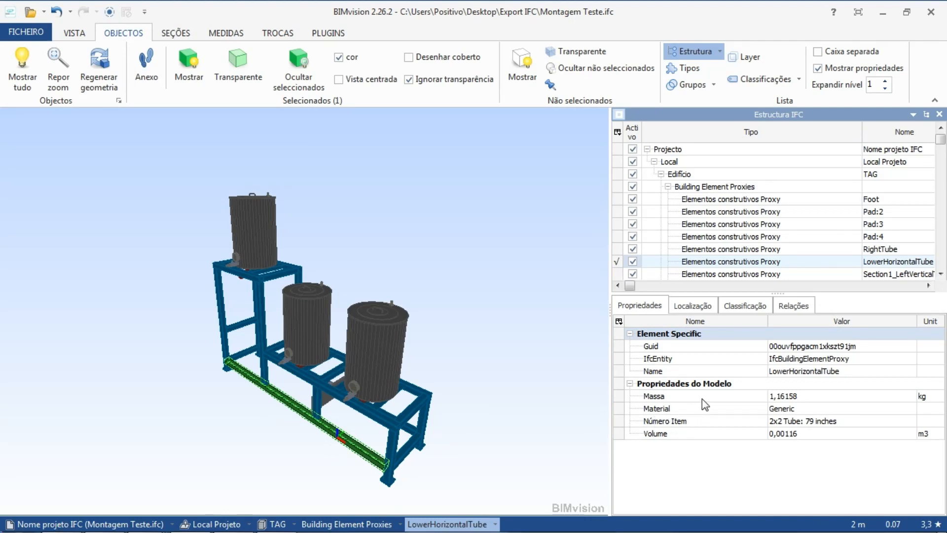
{"action": "left_click", "coordinate": [782, 400]}
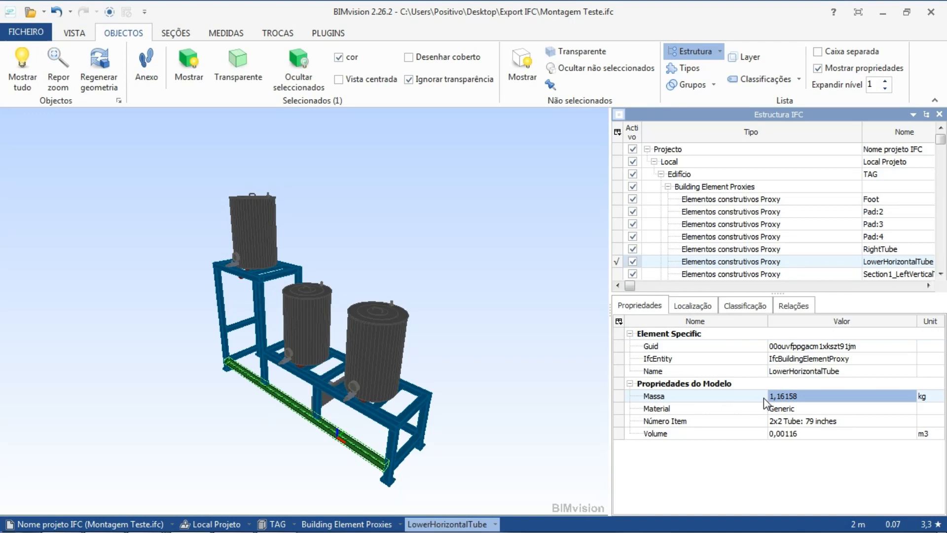
{"action": "left_click", "coordinate": [735, 409]}
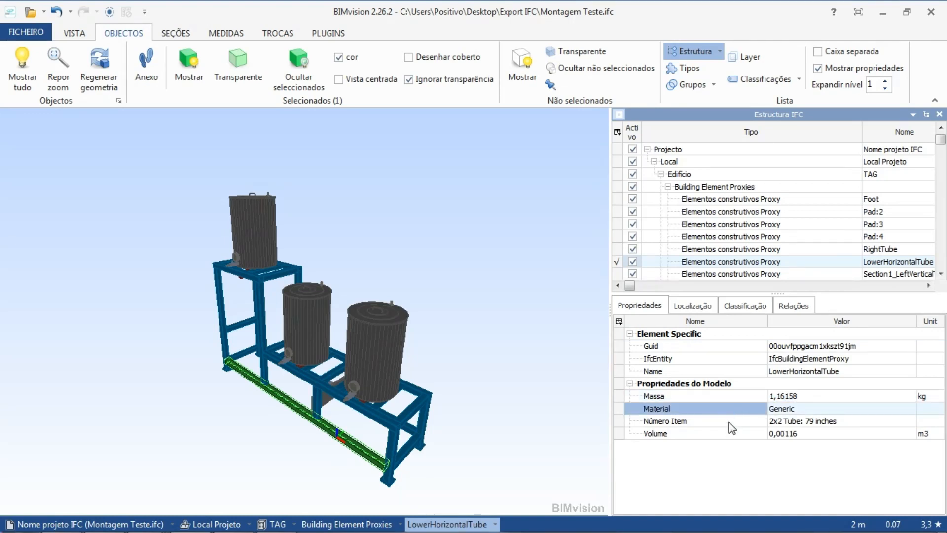
{"action": "left_click", "coordinate": [729, 422]}
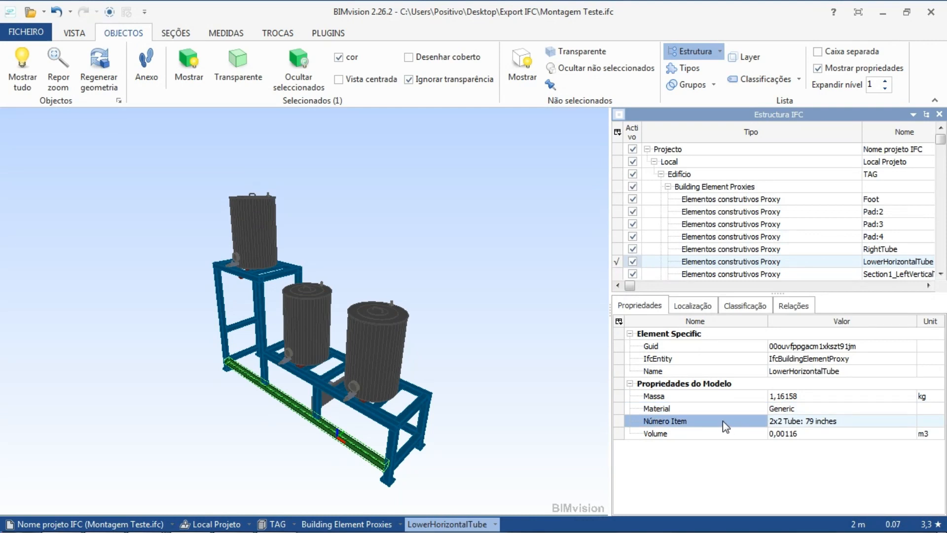
{"action": "left_click", "coordinate": [777, 427]}
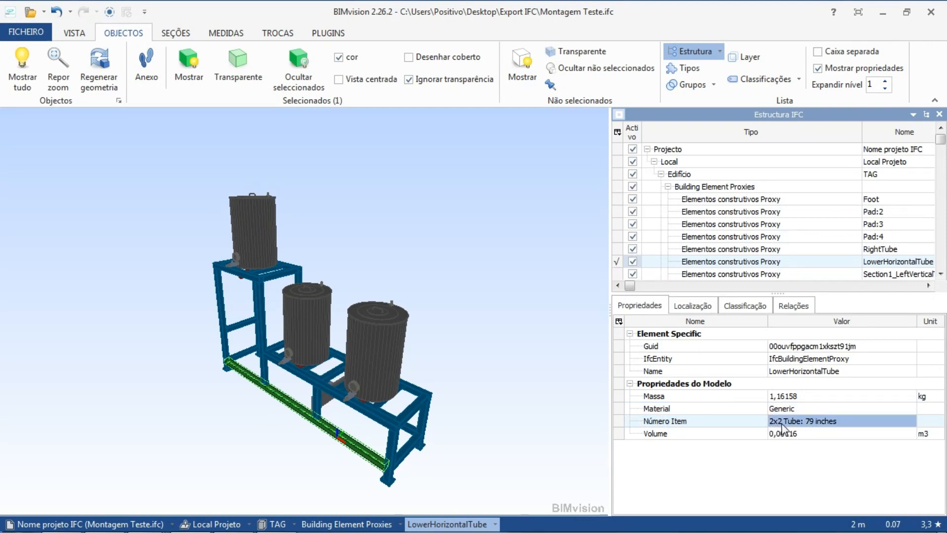
{"action": "left_click", "coordinate": [776, 437]}
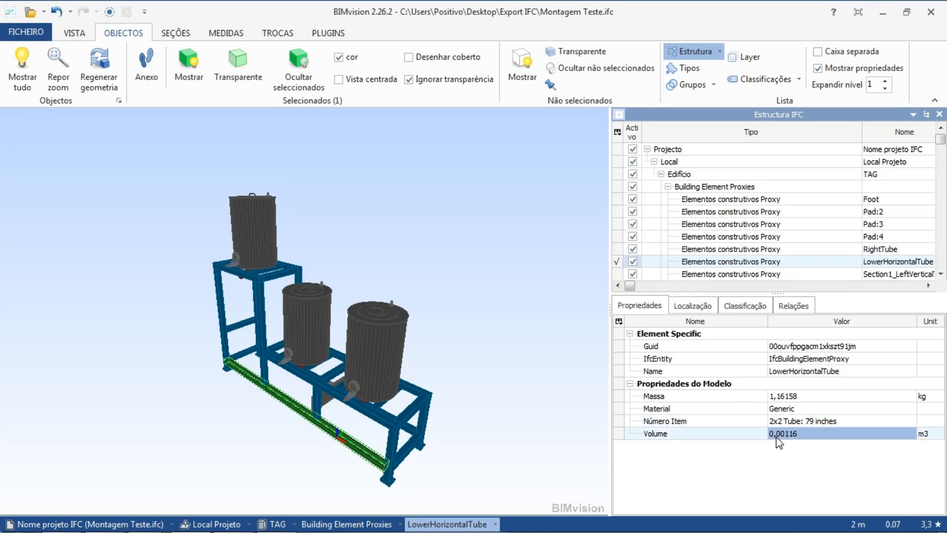
{"action": "left_click", "coordinate": [922, 397]}
{"action": "left_click", "coordinate": [921, 436]}
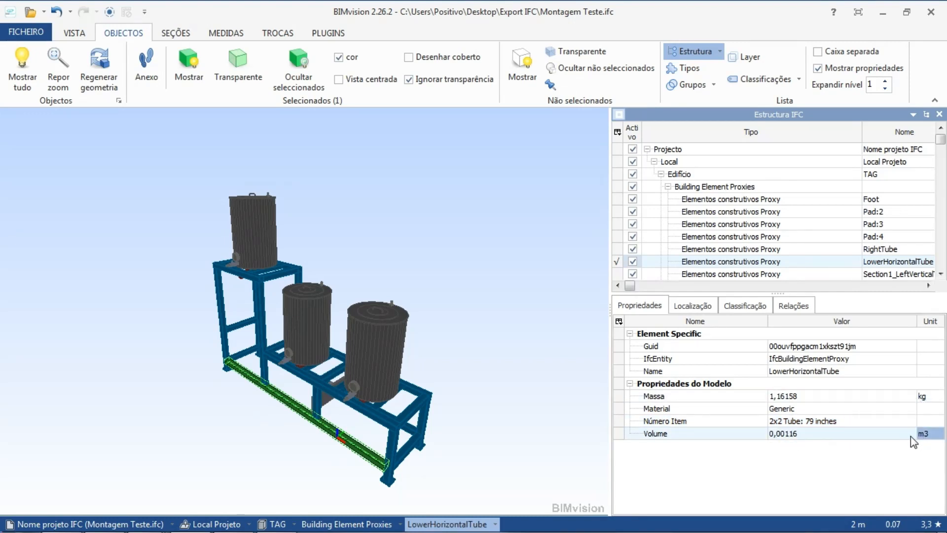
{"action": "left_click", "coordinate": [902, 437]}
{"action": "left_click", "coordinate": [901, 400]}
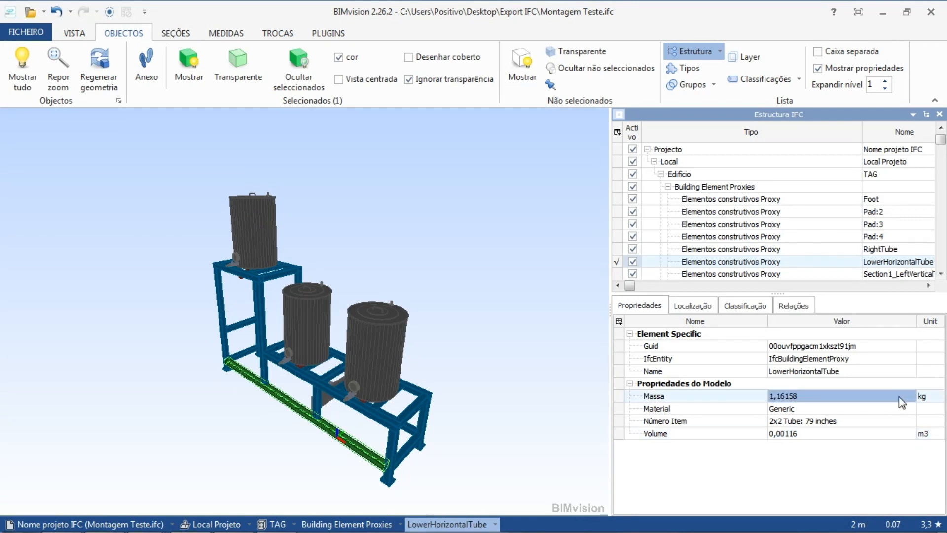
{"action": "left_click", "coordinate": [893, 437]}
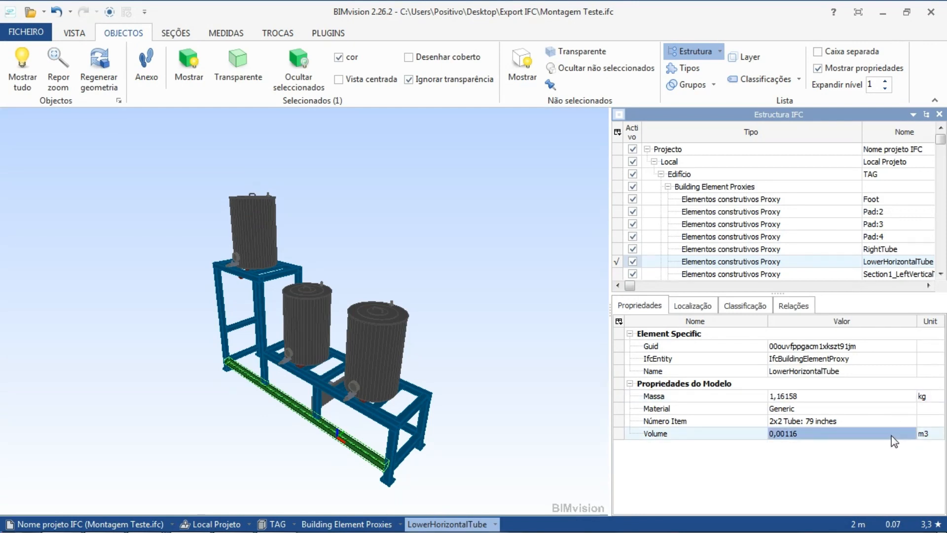
{"action": "left_click", "coordinate": [884, 399]}
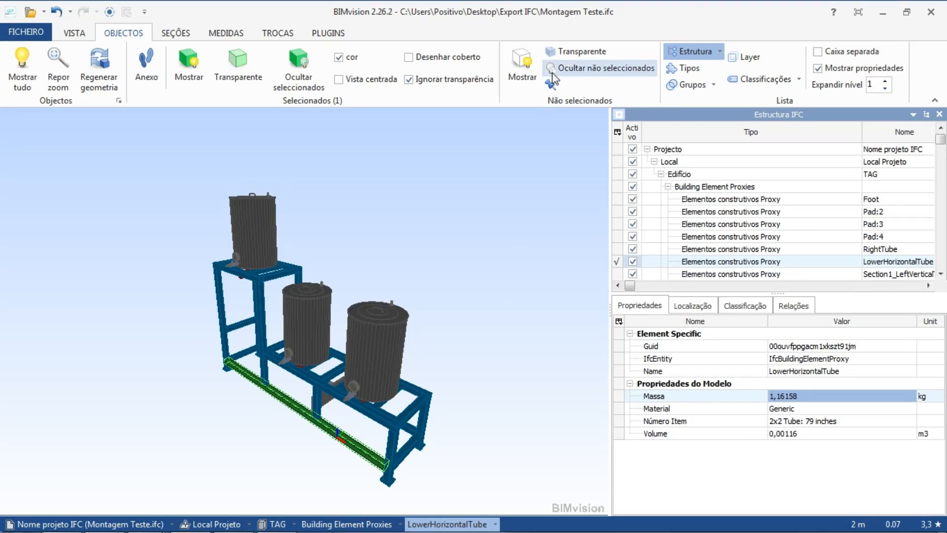
{"action": "left_click_drag", "start_coordinate": [567, 12], "coordinate": [1, 50]}
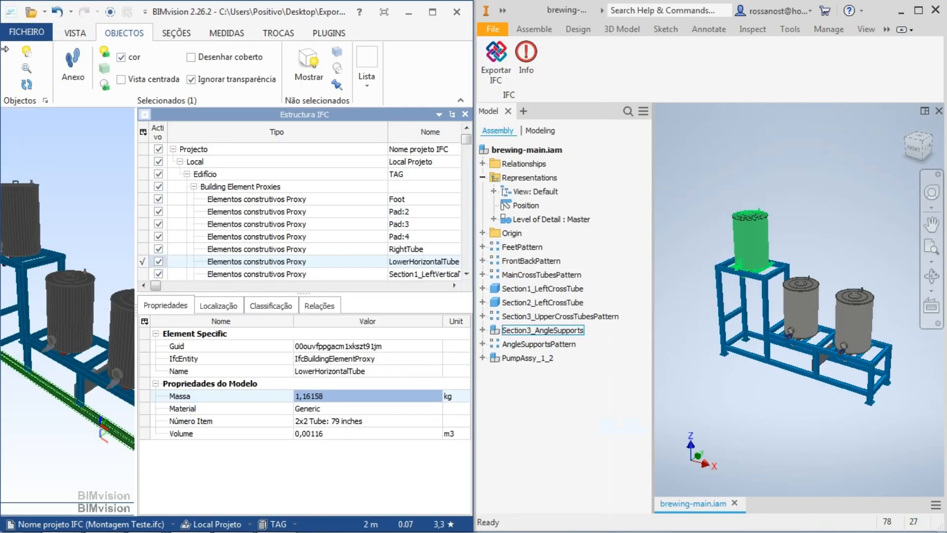
{"action": "left_click", "coordinate": [740, 149]}
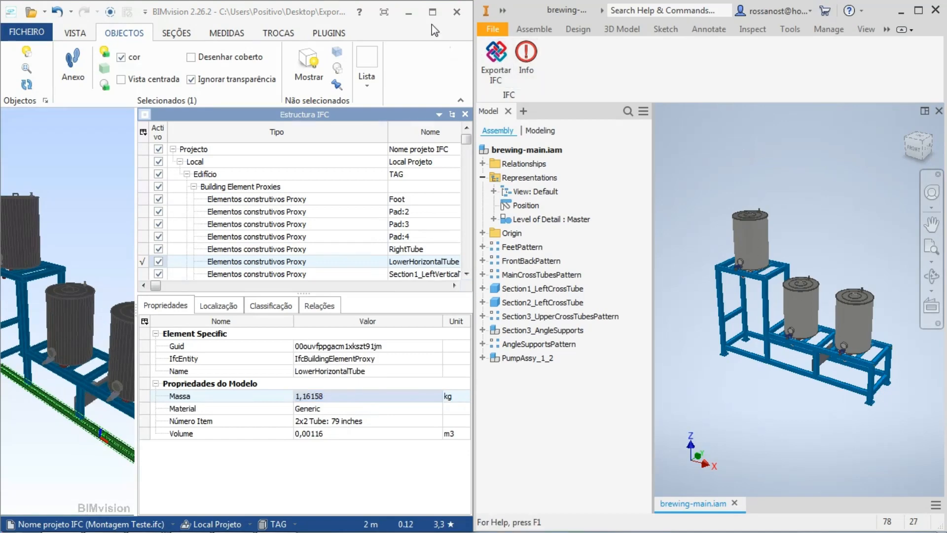
{"action": "left_click", "coordinate": [433, 11]}
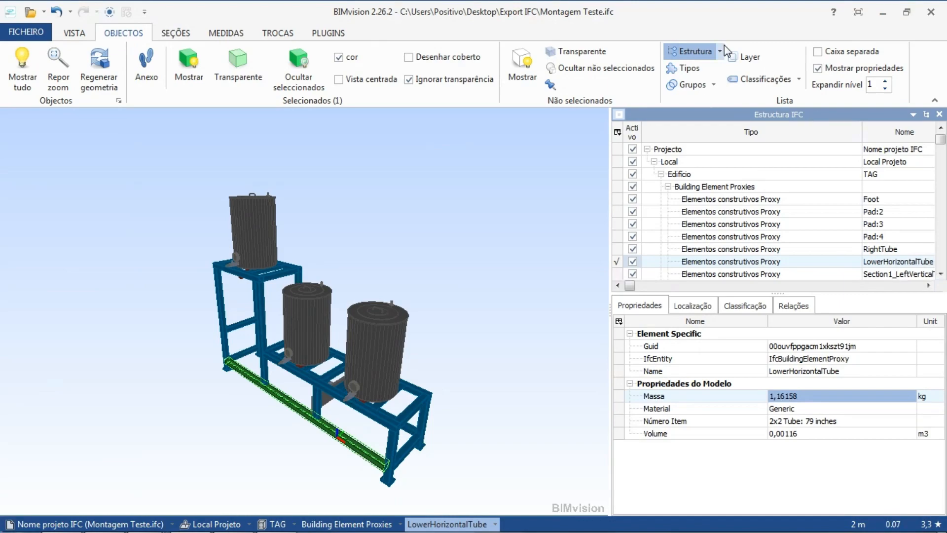
Step: Dock the BIMvision window to half the screen, switch to Inventor and maximize its window
{"action": "left_click_drag", "start_coordinate": [720, 16], "coordinate": [43, 22]}
{"action": "double_click", "coordinate": [95, 18]}
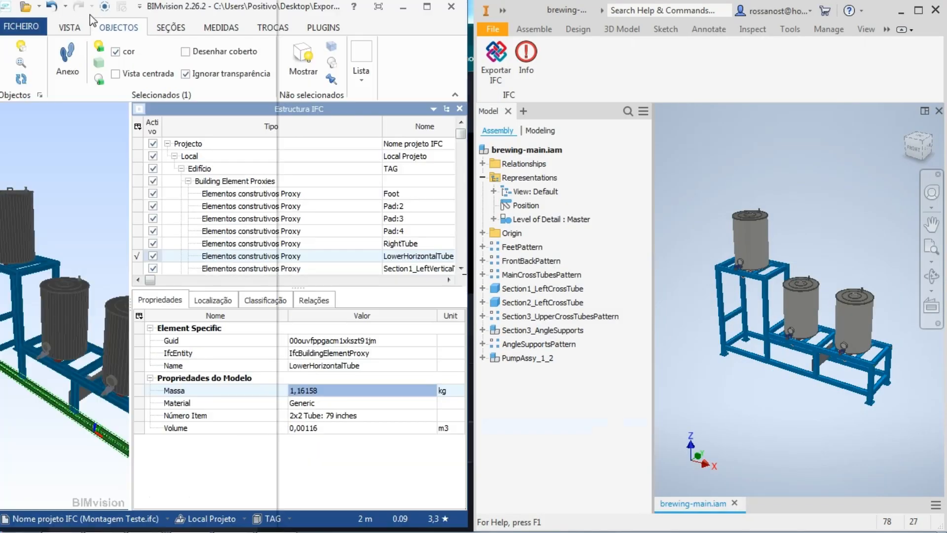
{"action": "key", "text": "super+Left"}
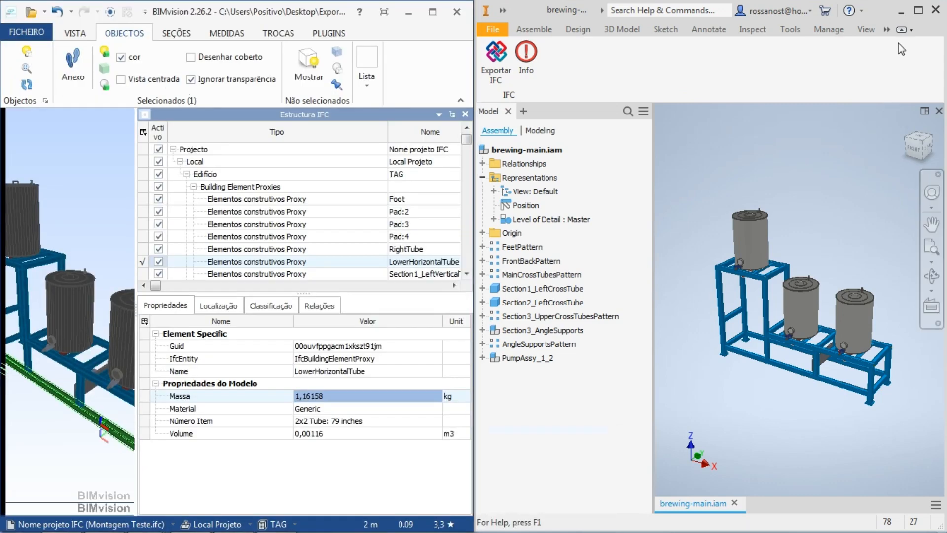
{"action": "left_click", "coordinate": [917, 11]}
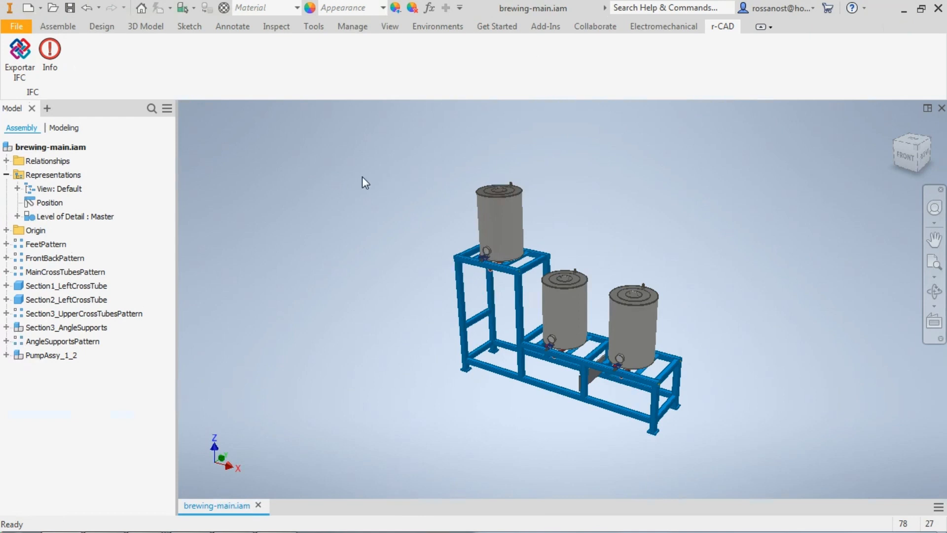
Step: Set the selection priority of the brewing assembly to Part Priority
{"action": "scroll", "coordinate": [582, 369], "scroll_direction": "down", "scroll_amount": 3}
{"action": "middle_click_drag", "start_coordinate": [581, 369], "coordinate": [499, 361]}
{"action": "middle_click_drag", "start_coordinate": [558, 389], "coordinate": [558, 366]}
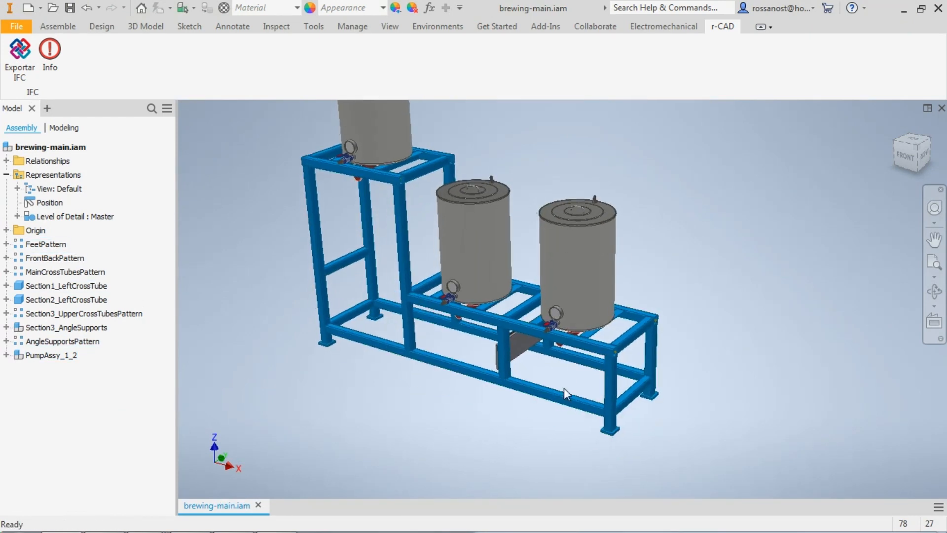
{"action": "scroll", "coordinate": [619, 448], "scroll_direction": "down", "scroll_amount": 3}
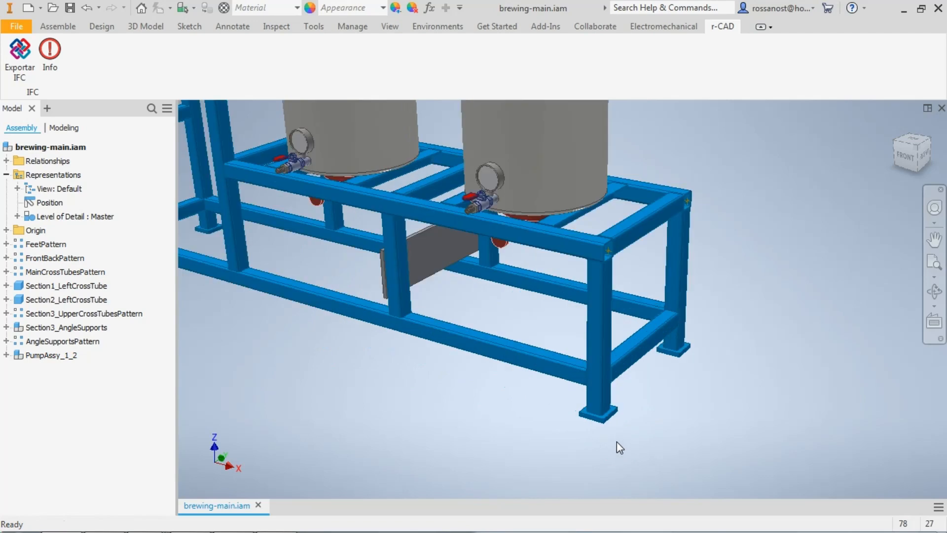
{"action": "left_click", "coordinate": [59, 26]}
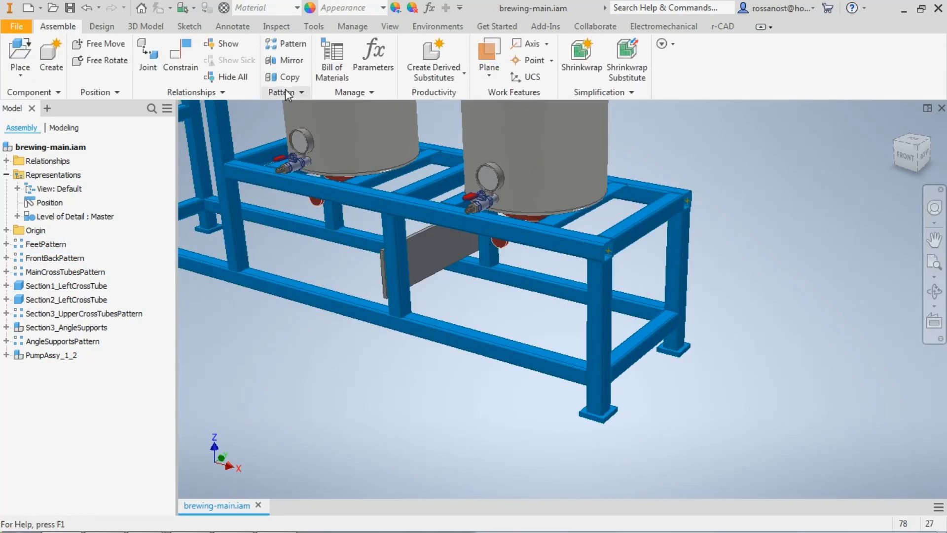
{"action": "left_click", "coordinate": [195, 9]}
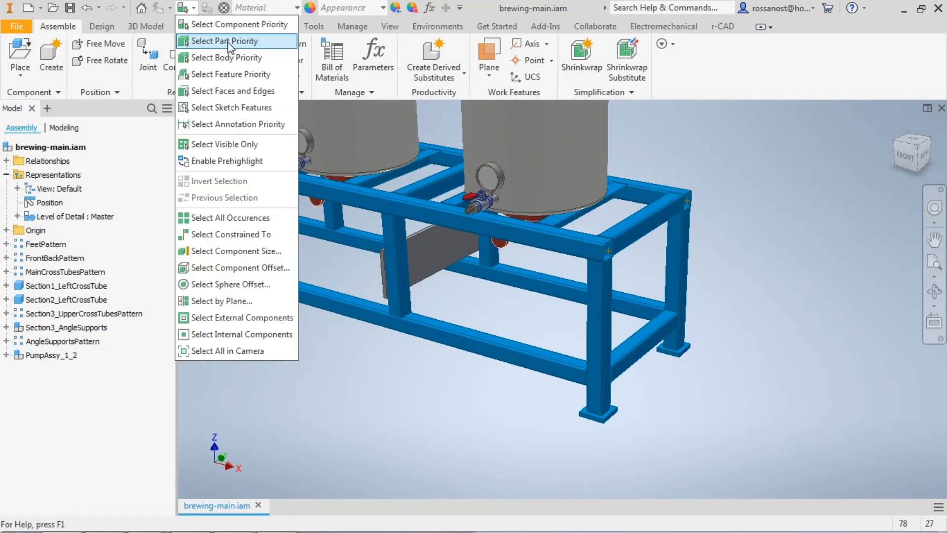
{"action": "left_click", "coordinate": [242, 41]}
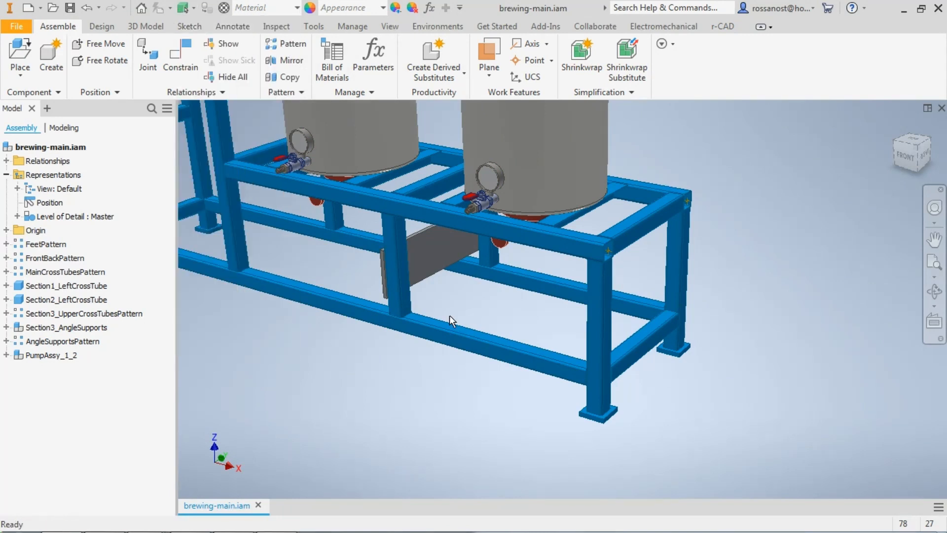
Step: Open the foot pad under the frame's front corner leg as a part and examine its model and user parameters
{"action": "left_click", "coordinate": [602, 424]}
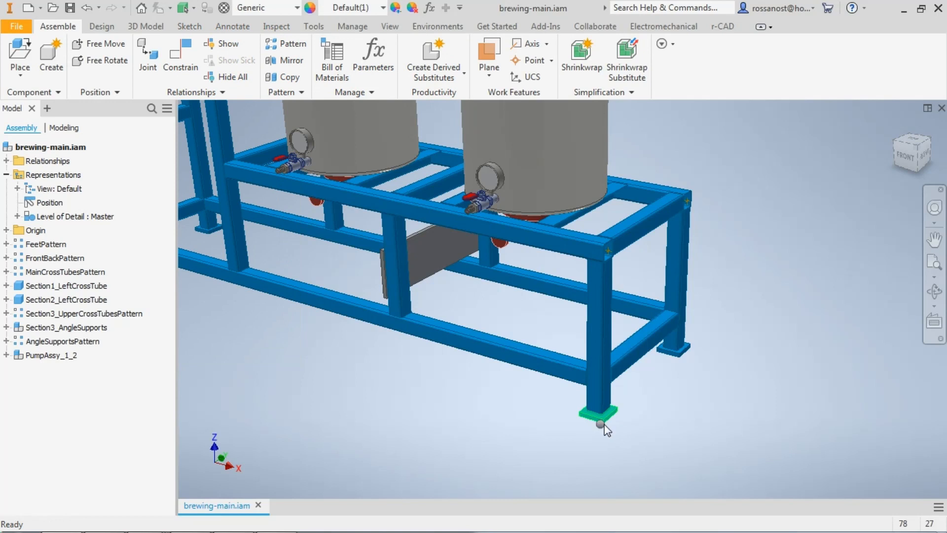
{"action": "right_click", "coordinate": [603, 424]}
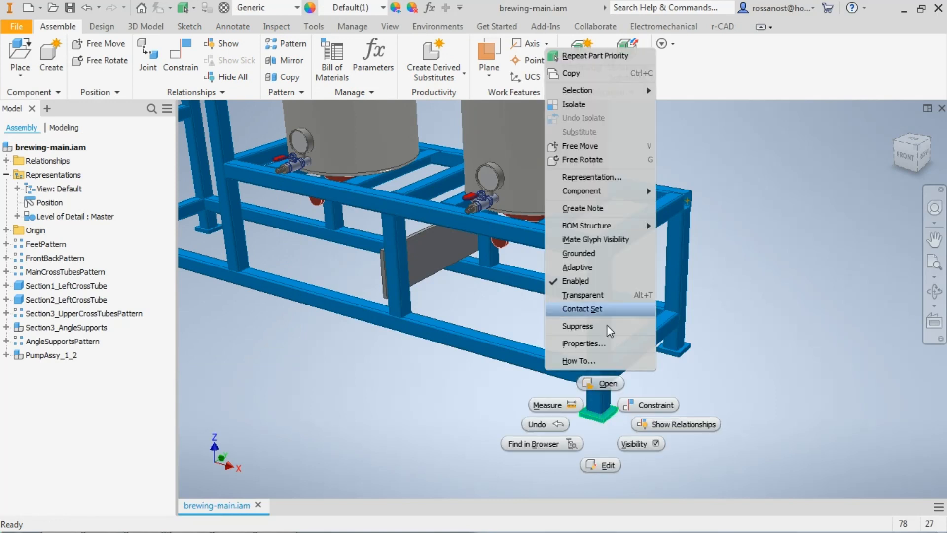
{"action": "left_click", "coordinate": [593, 381]}
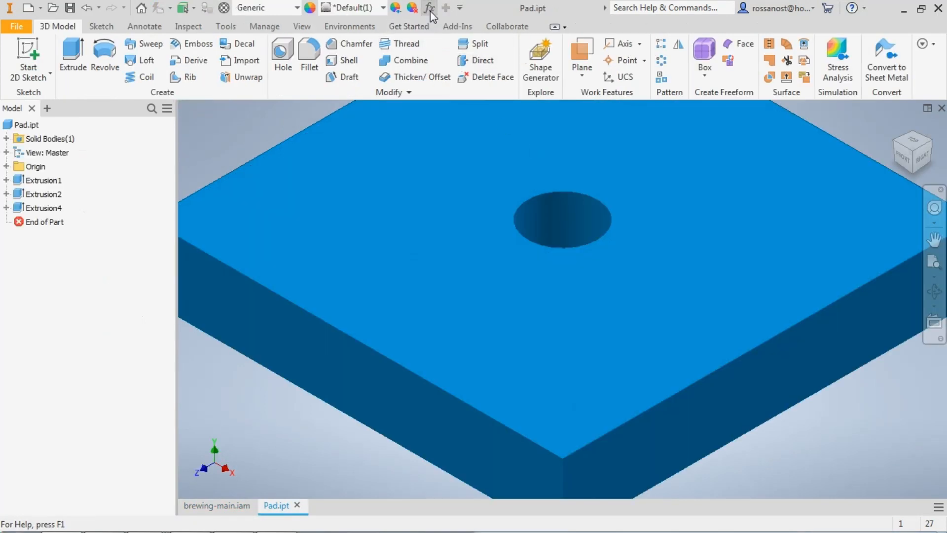
{"action": "left_click", "coordinate": [430, 8]}
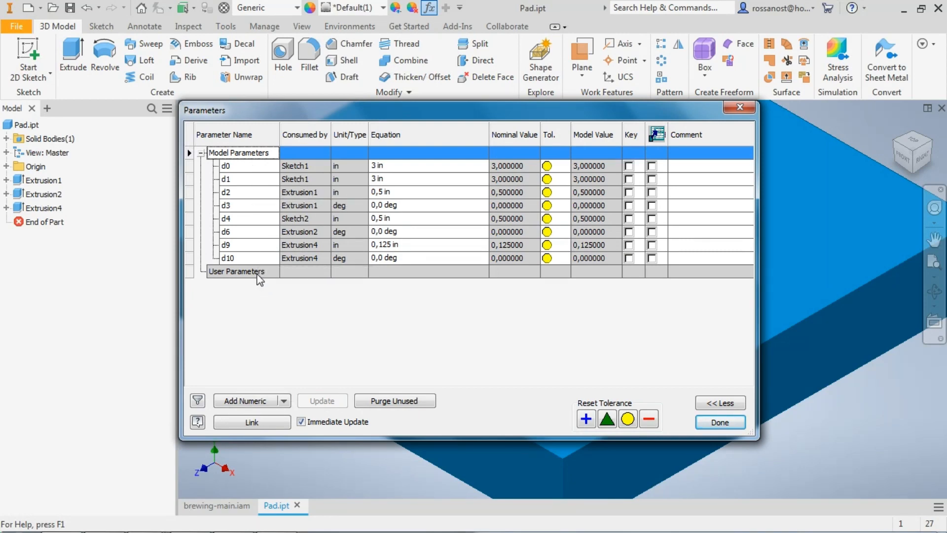
{"action": "left_click", "coordinate": [739, 107]}
Step: Return to the assembly, open the long lower front tube as a part and examine its user parameter's name in the parameter list
{"action": "left_click", "coordinate": [235, 507]}
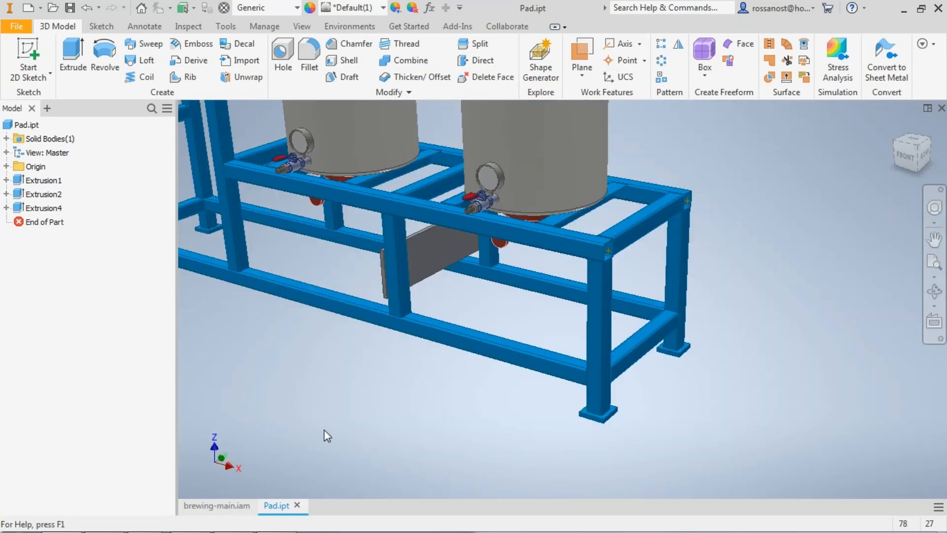
{"action": "right_click", "coordinate": [510, 358]}
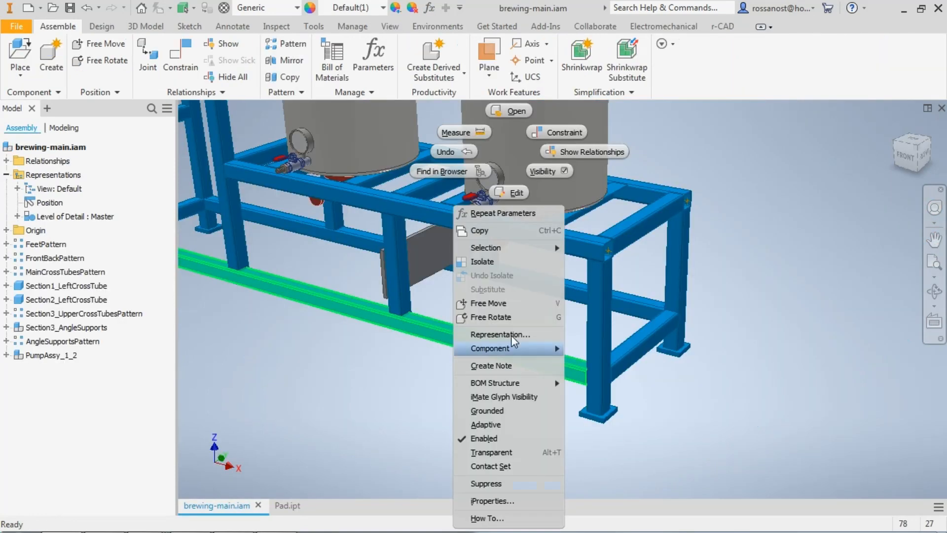
{"action": "left_click", "coordinate": [508, 110]}
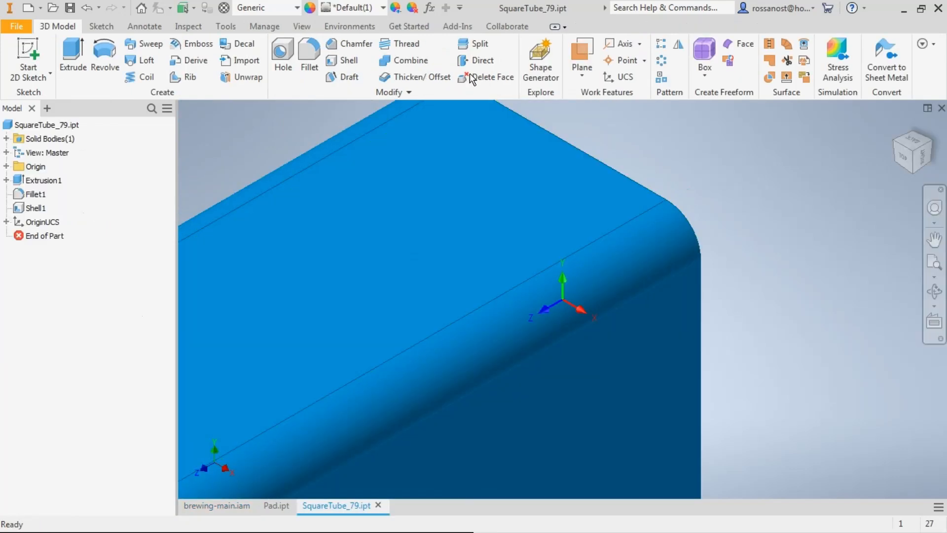
{"action": "left_click", "coordinate": [429, 8]}
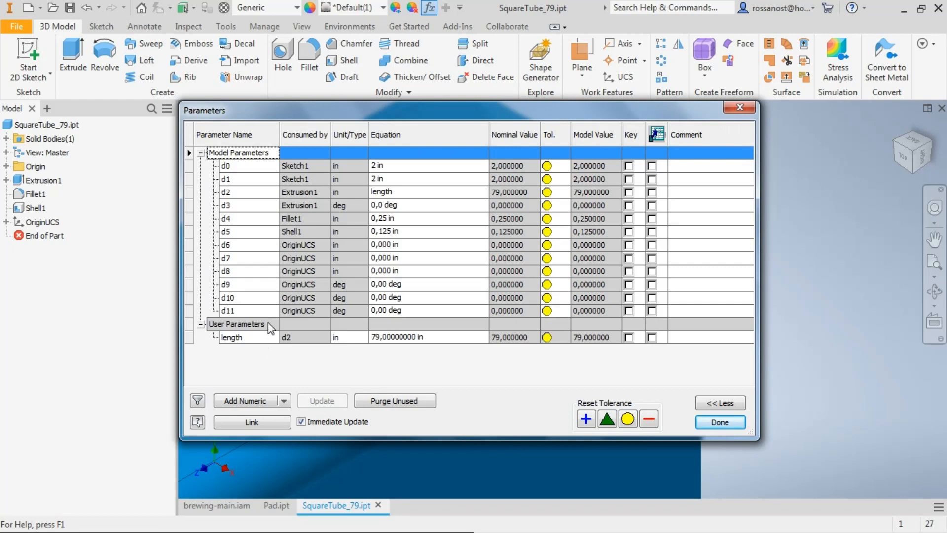
{"action": "double_click", "coordinate": [254, 340]}
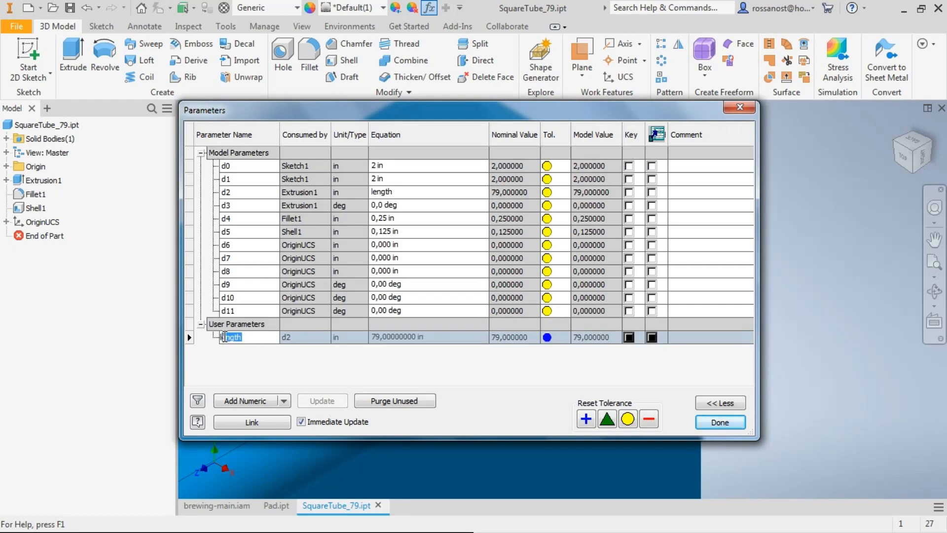
{"action": "left_click", "coordinate": [704, 423]}
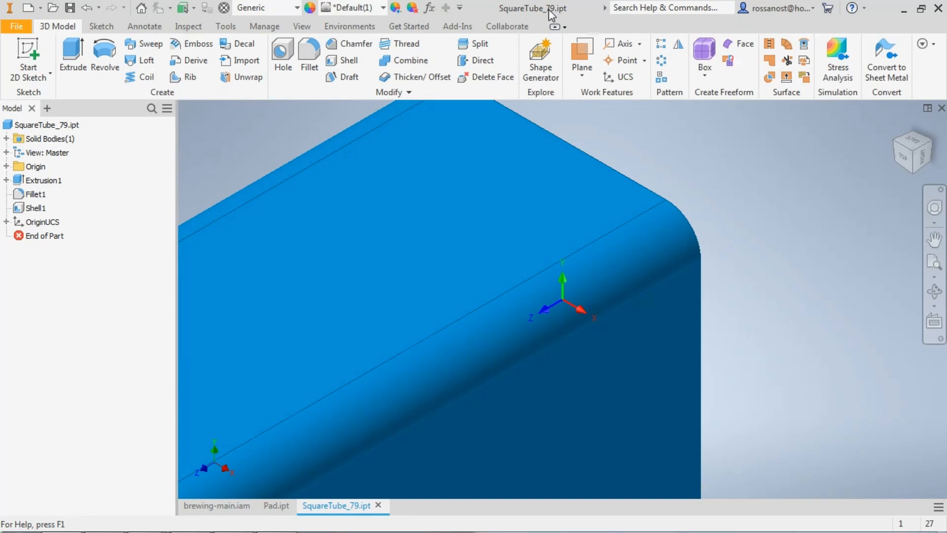
Step: Return to brewing-main.iam, open the IFC exporter and add a custom property "length" of type Comprimento to the properties and parameters list
{"action": "left_click", "coordinate": [204, 504]}
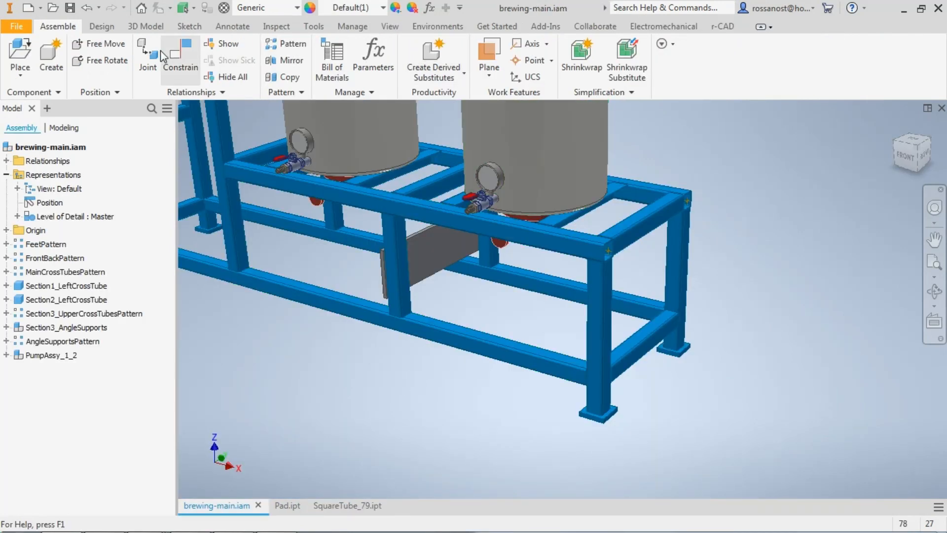
{"action": "left_click", "coordinate": [720, 26]}
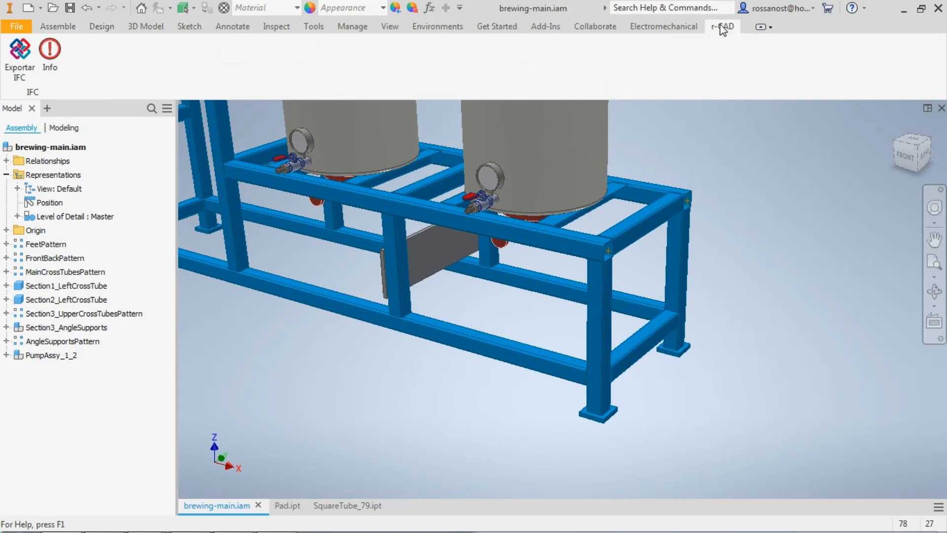
{"action": "left_click", "coordinate": [21, 69]}
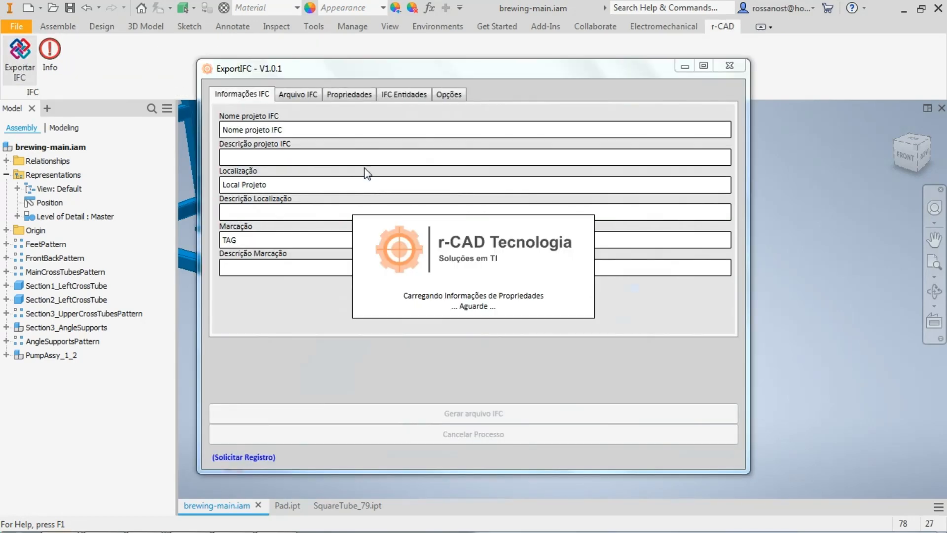
{"action": "left_click", "coordinate": [338, 97]}
{"action": "left_click", "coordinate": [323, 122]}
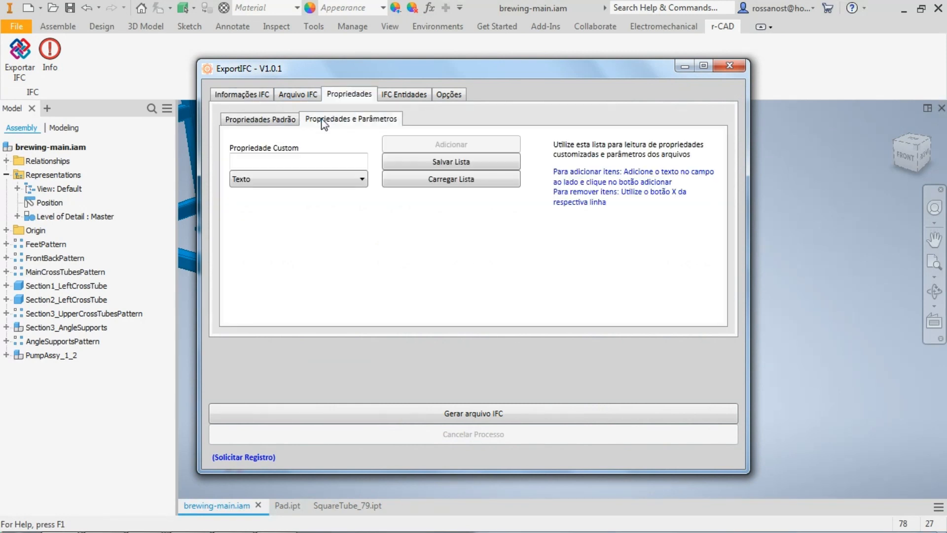
{"action": "left_click", "coordinate": [348, 162]}
{"action": "type", "text": "length"}
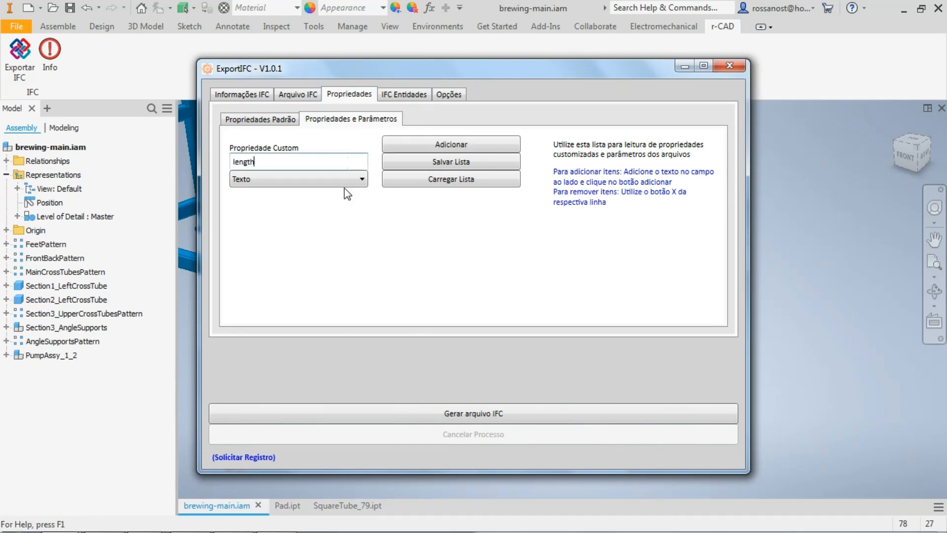
{"action": "left_click", "coordinate": [355, 184]}
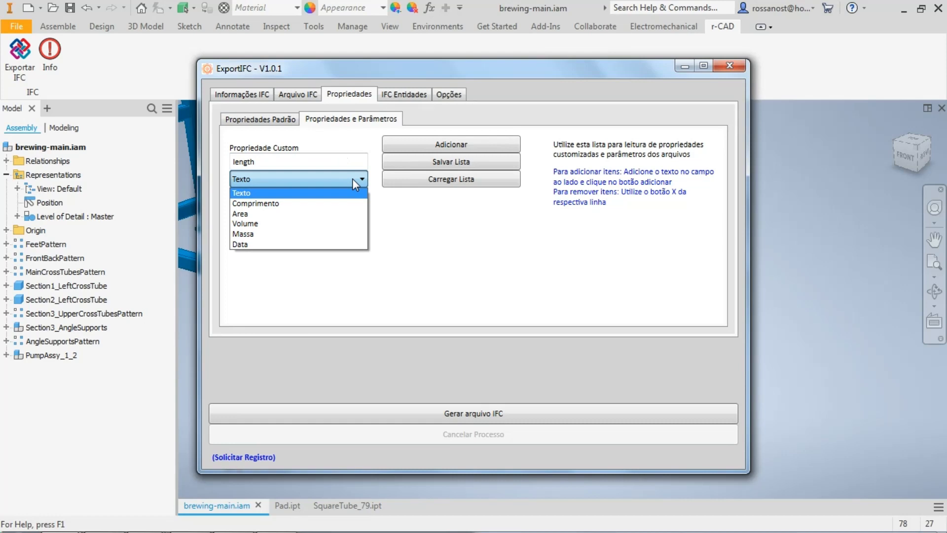
{"action": "left_click", "coordinate": [307, 204]}
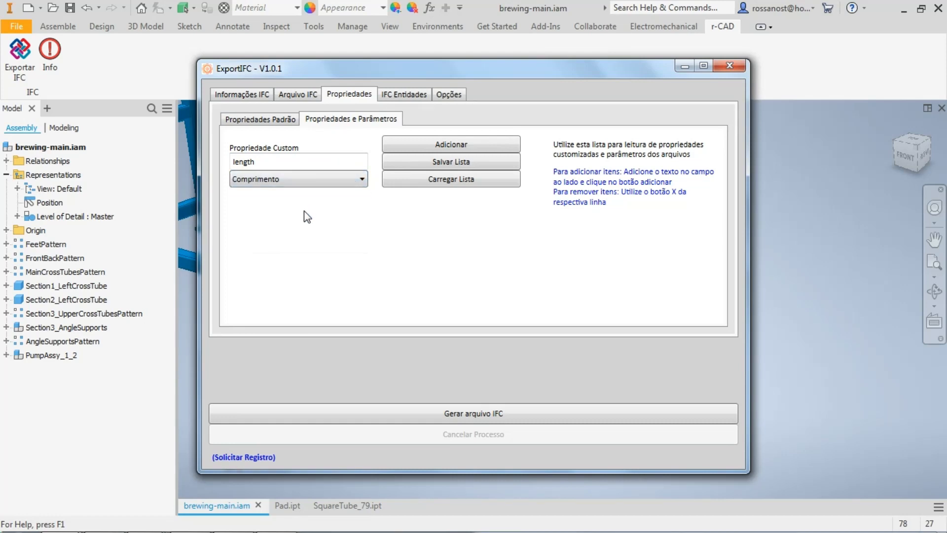
{"action": "left_click", "coordinate": [449, 145]}
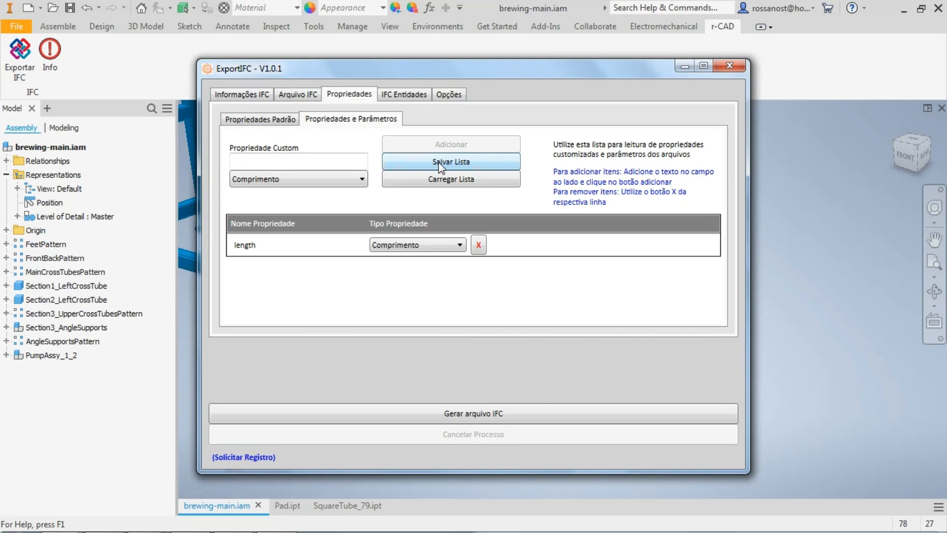
Step: Save the custom property list as a txt file named "TesteBancoDados"
{"action": "left_click", "coordinate": [452, 166]}
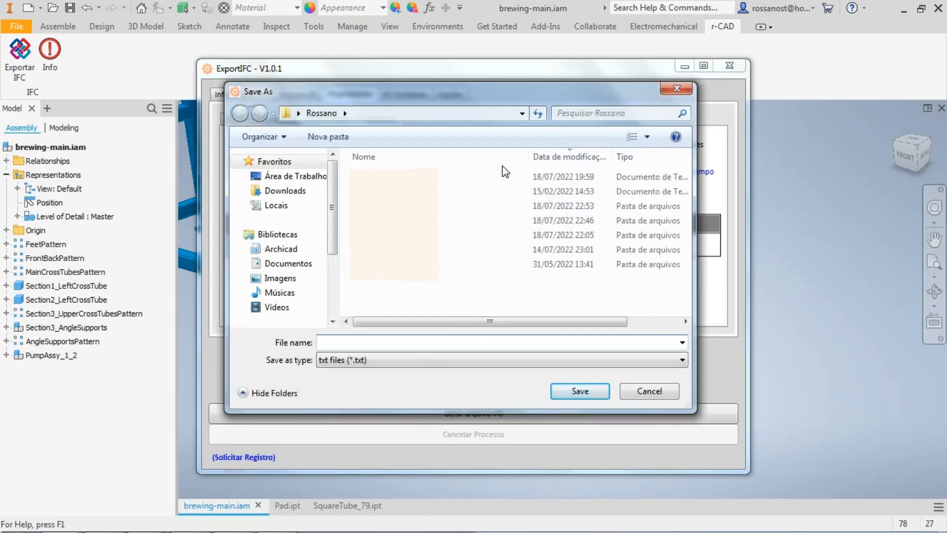
{"action": "type", "text": "TesteBamcoDados"}
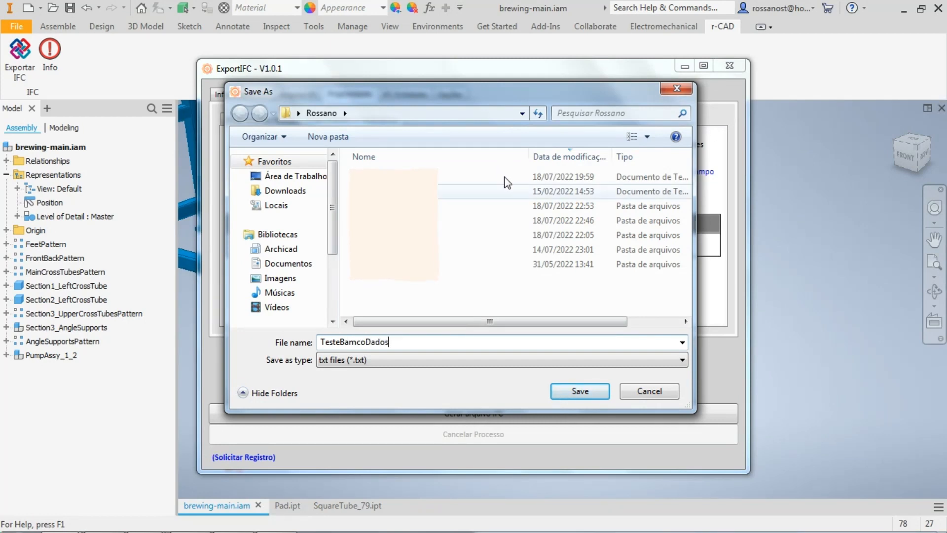
{"action": "left_click", "coordinate": [356, 342]}
{"action": "key", "text": "BackSpace"}
{"action": "type", "text": "n"}
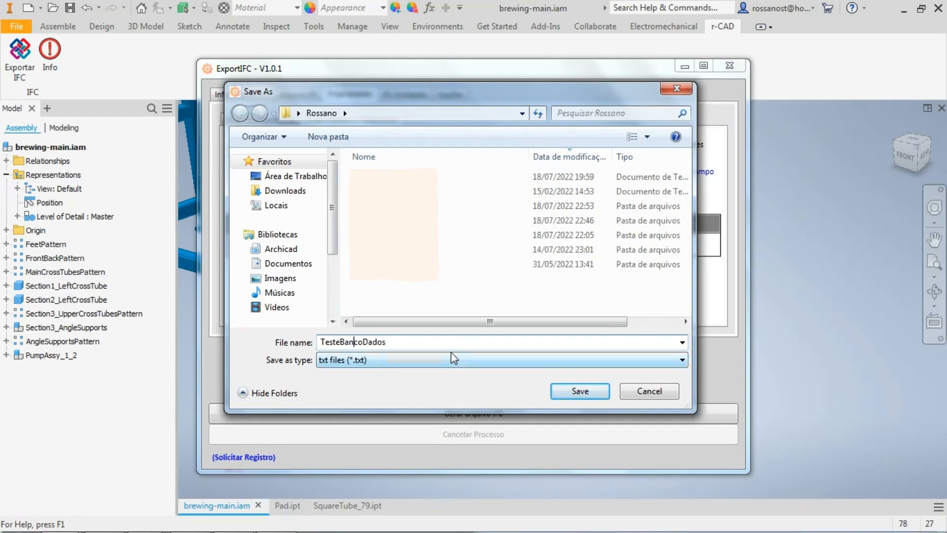
{"action": "left_click", "coordinate": [573, 389]}
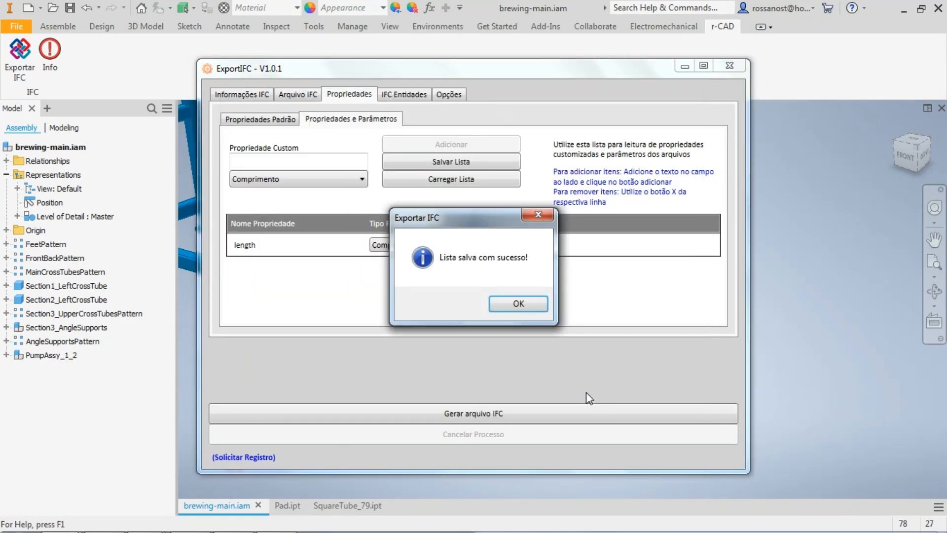
{"action": "left_click", "coordinate": [516, 306]}
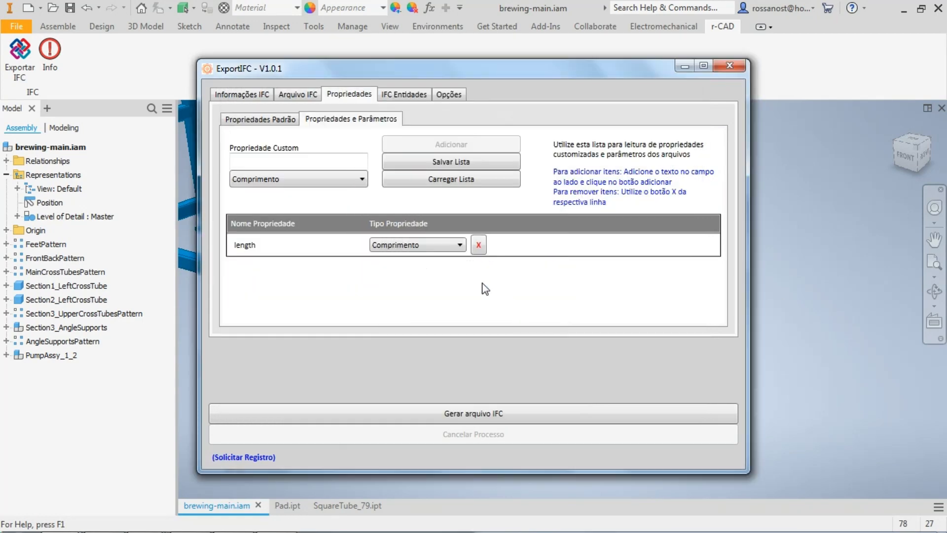
Step: Reopen the IFC exporter and load the saved list TesteBancoDados.txt into the properties and parameters list
{"action": "left_click", "coordinate": [728, 68]}
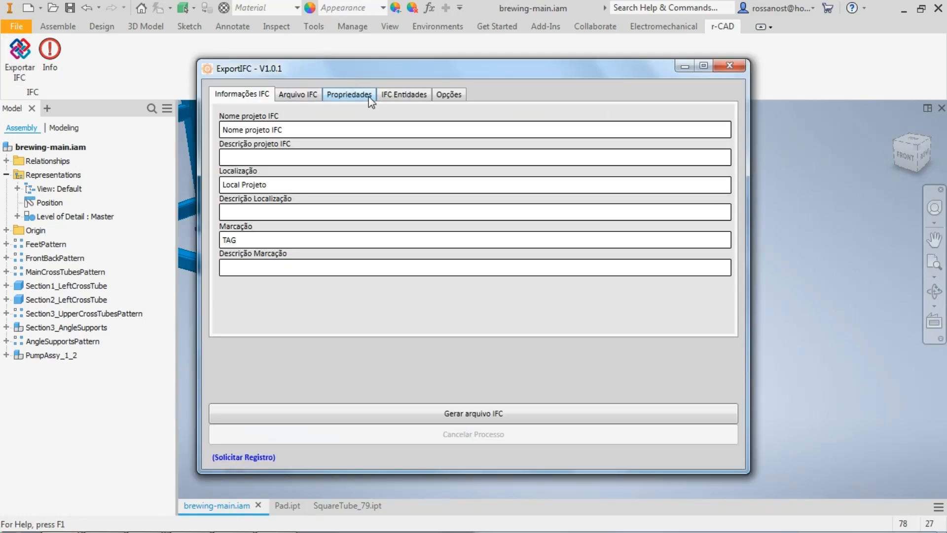
{"action": "left_click", "coordinate": [369, 97]}
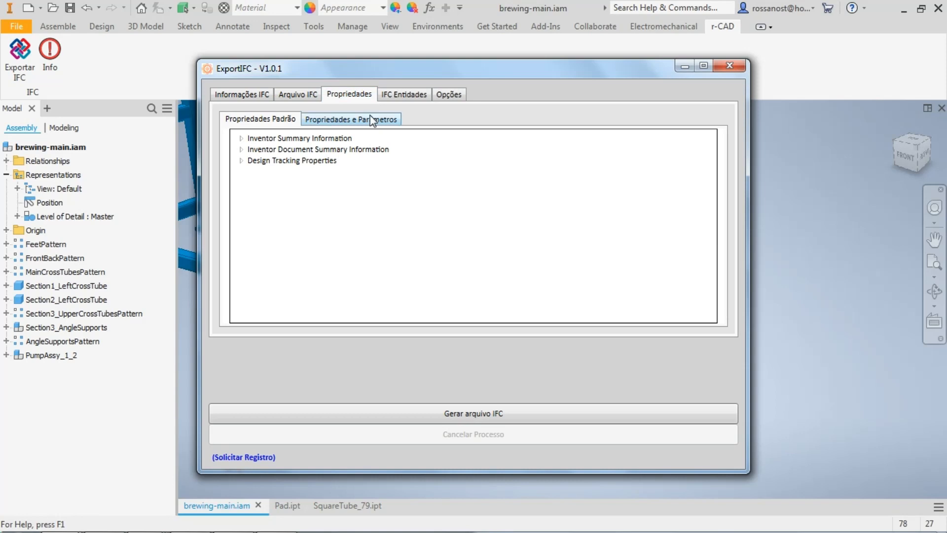
{"action": "left_click", "coordinate": [373, 119]}
{"action": "left_click", "coordinate": [447, 181]}
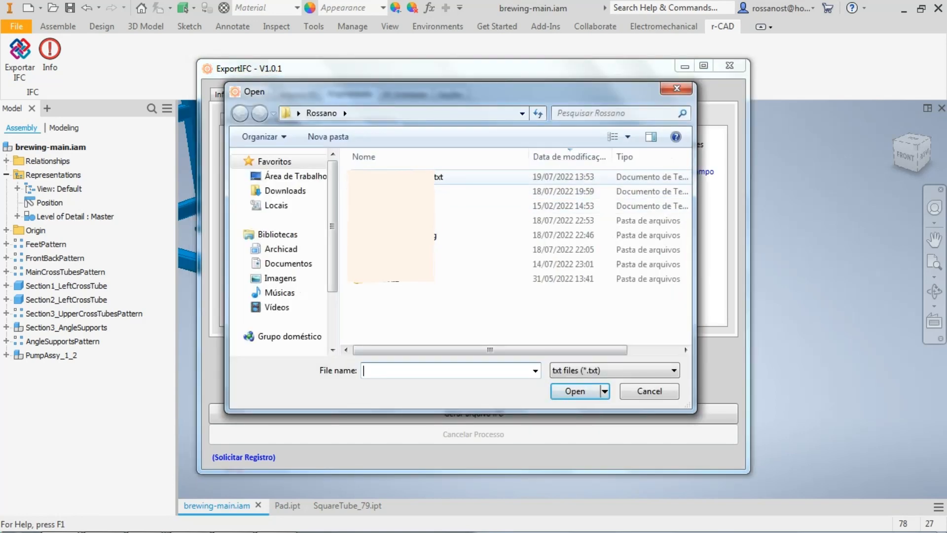
{"action": "type", "text": "tes"}
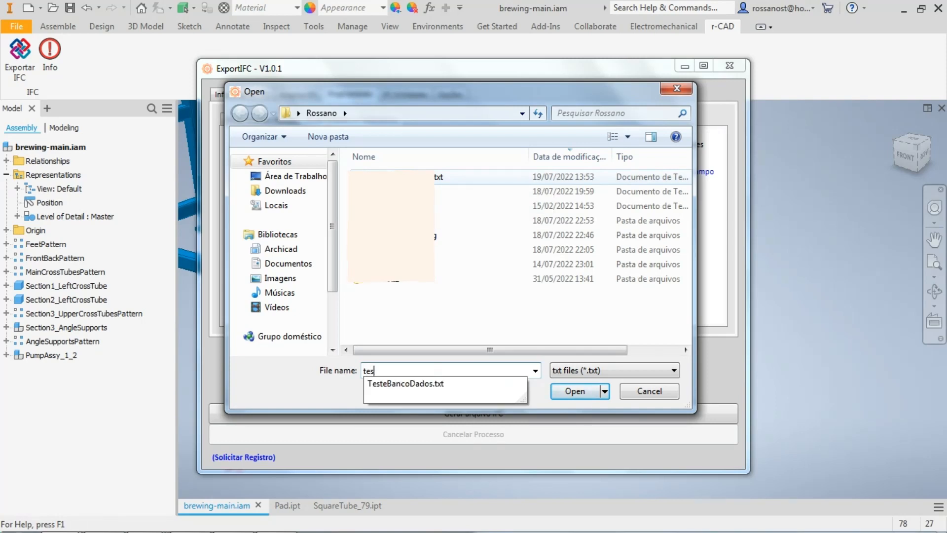
{"action": "key", "text": "Down"}
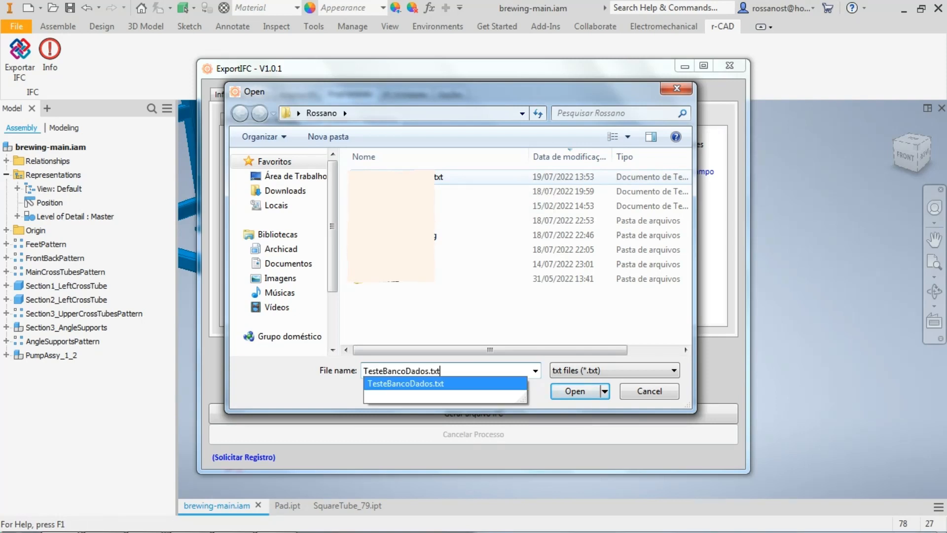
{"action": "key", "text": "Return"}
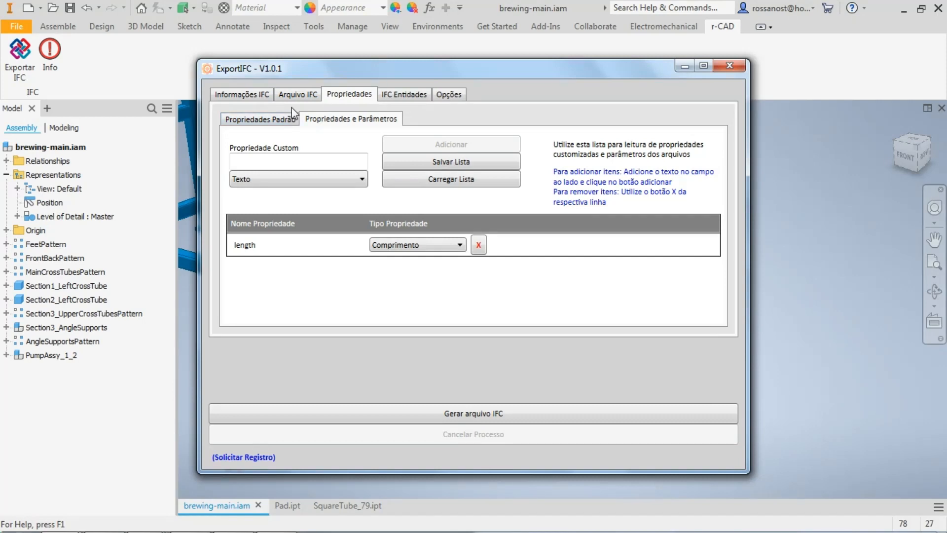
Step: Check the Design Tracking Properties among the standard properties and generate the IFC file
{"action": "left_click", "coordinate": [294, 121]}
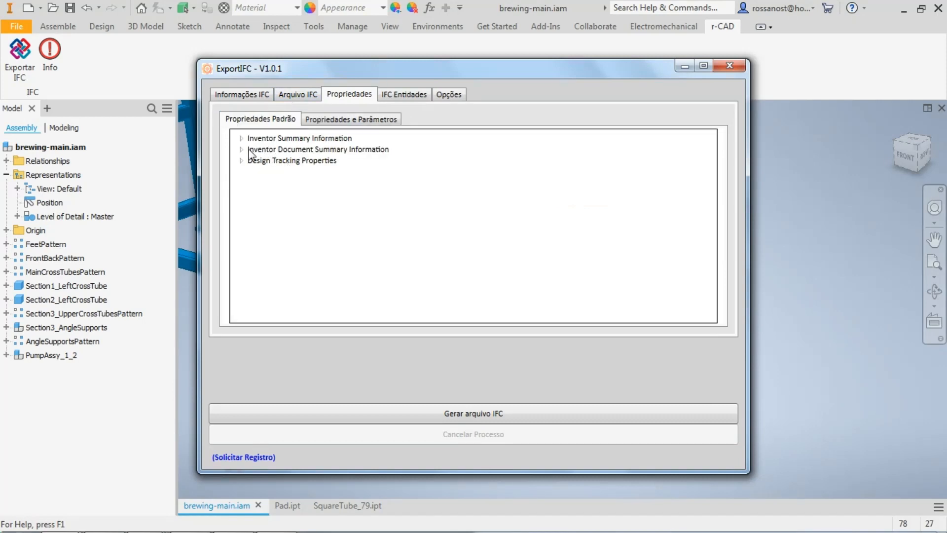
{"action": "left_click", "coordinate": [242, 161]}
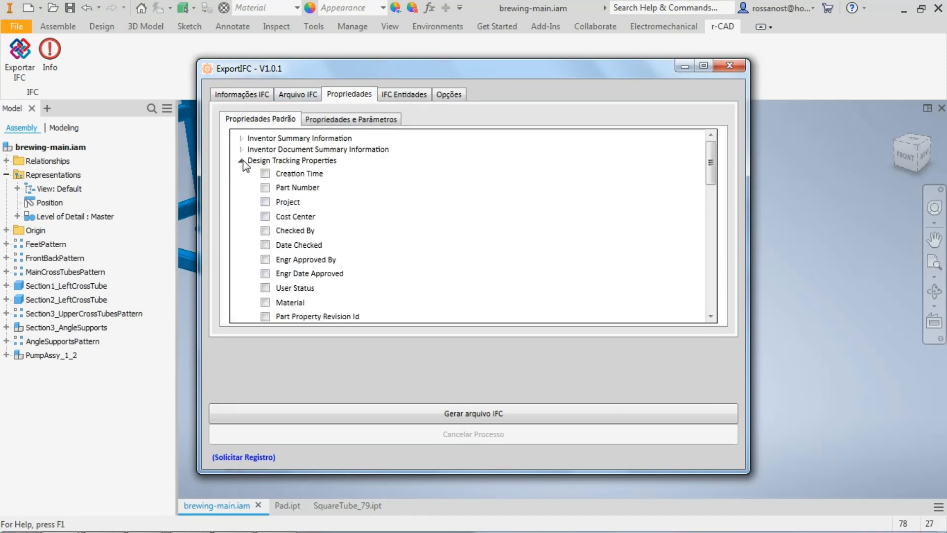
{"action": "left_click", "coordinate": [242, 160]}
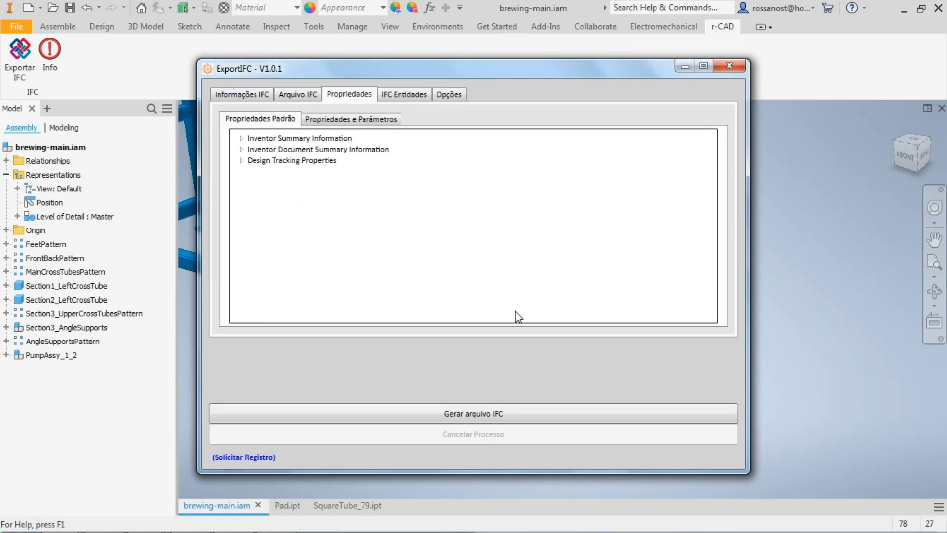
{"action": "left_click", "coordinate": [557, 414]}
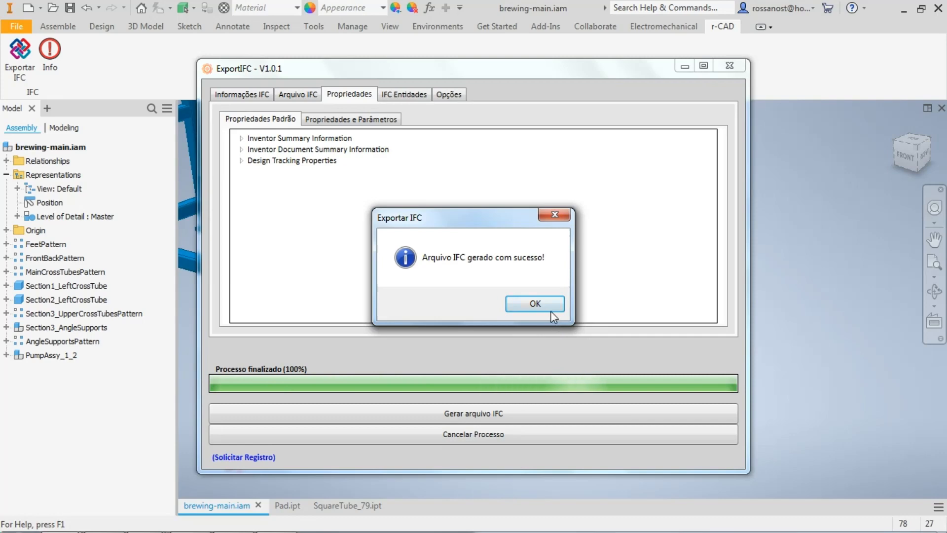
{"action": "left_click", "coordinate": [551, 307]}
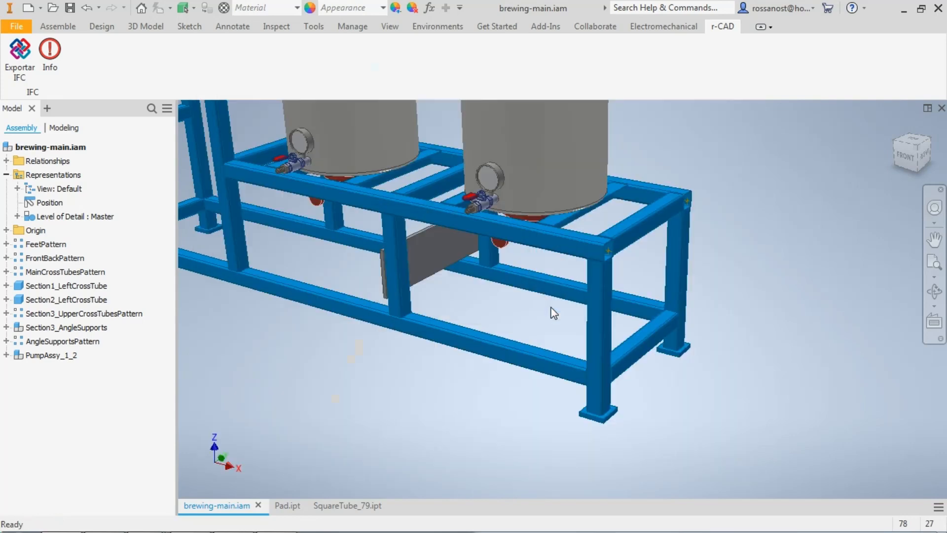
Step: Switch to BIMvision, maximize it and examine the properties of the long lower front tube in Montagem Teste.ifc
{"action": "mouse_move", "coordinate": [306, 531]}
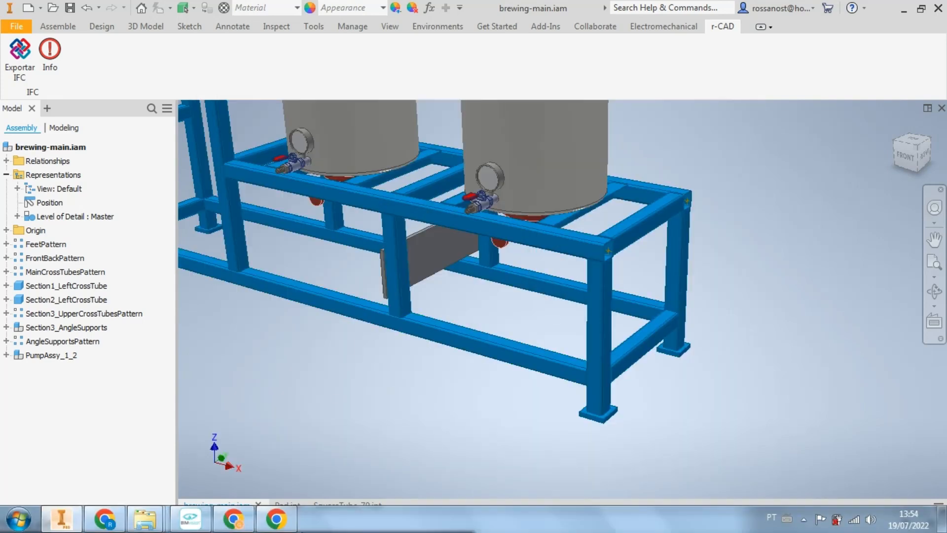
{"action": "left_click", "coordinate": [189, 518]}
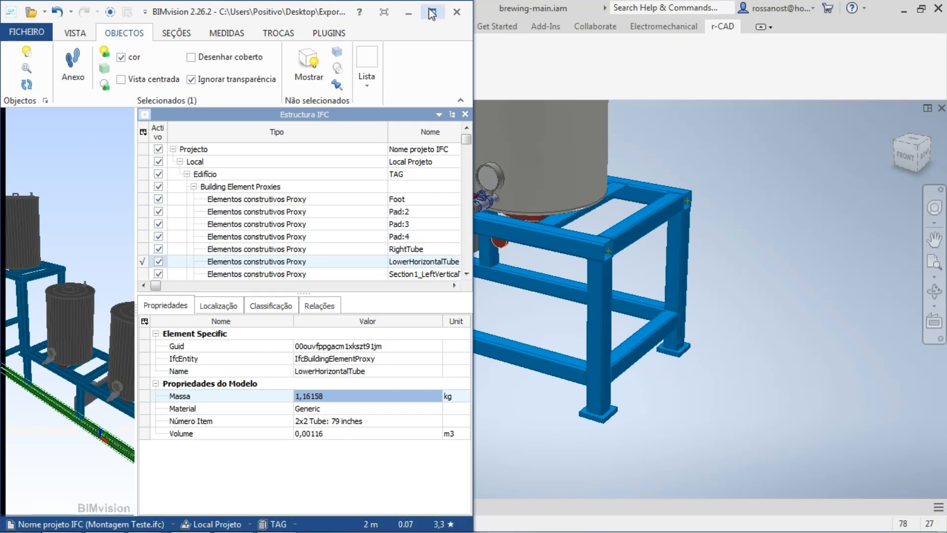
{"action": "left_click", "coordinate": [432, 14]}
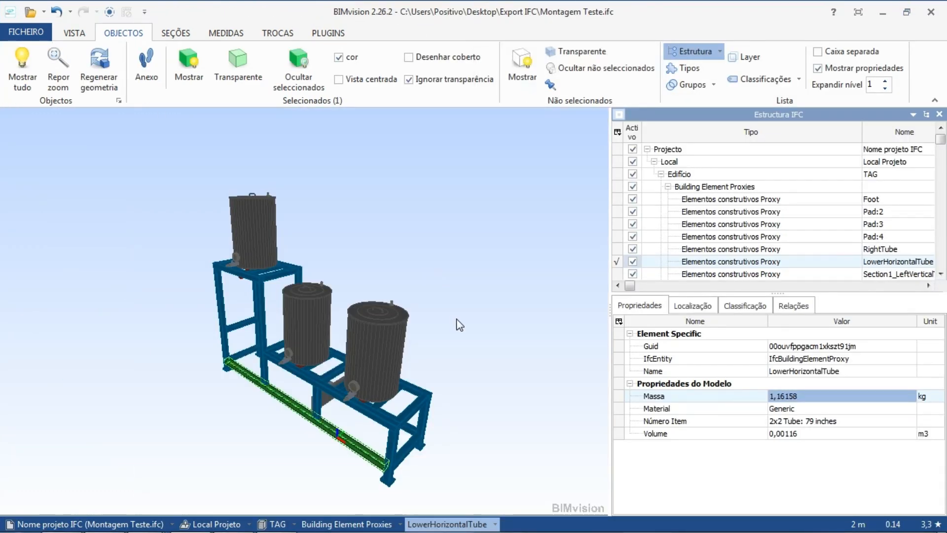
{"action": "left_click", "coordinate": [446, 365]}
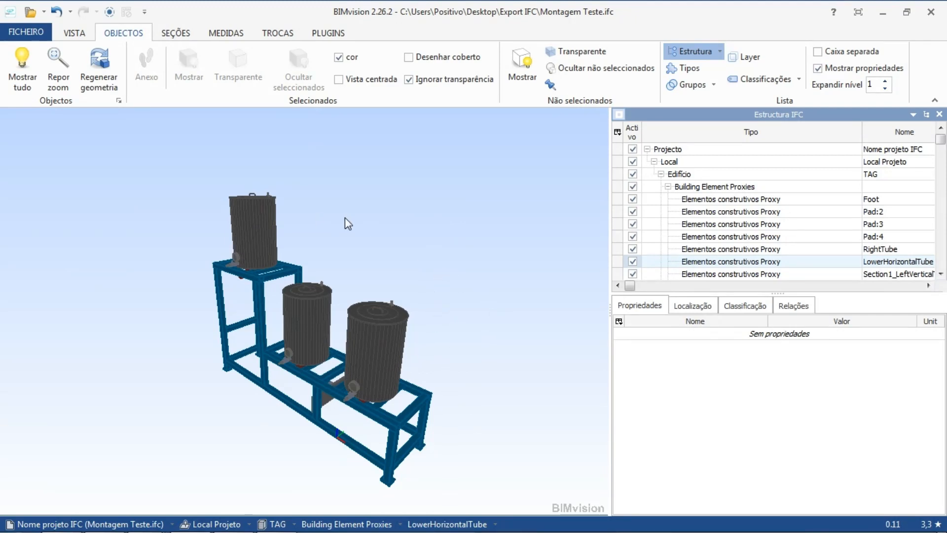
{"action": "left_click", "coordinate": [294, 413]}
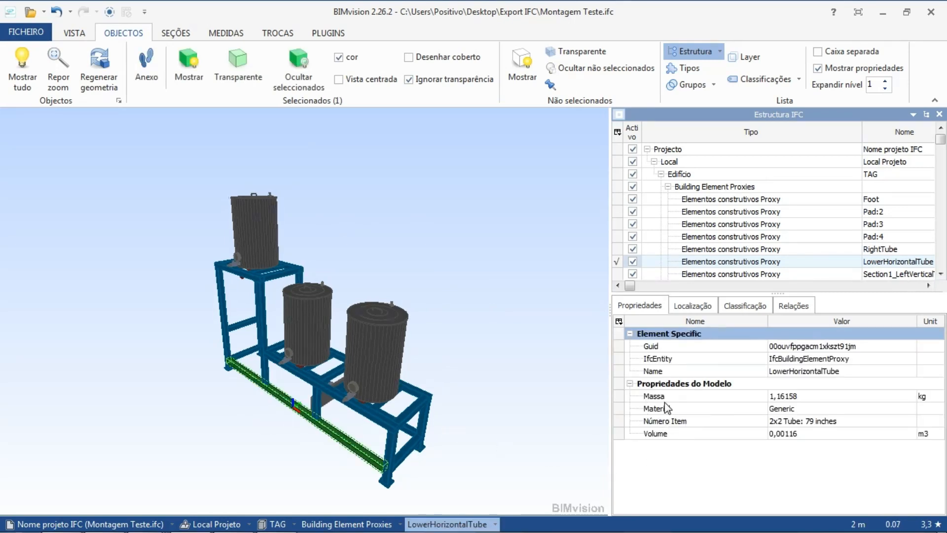
Step: Open the Export IFC folder, compare the two IFC files and delete _R00.ifc
{"action": "mouse_move", "coordinate": [148, 528]}
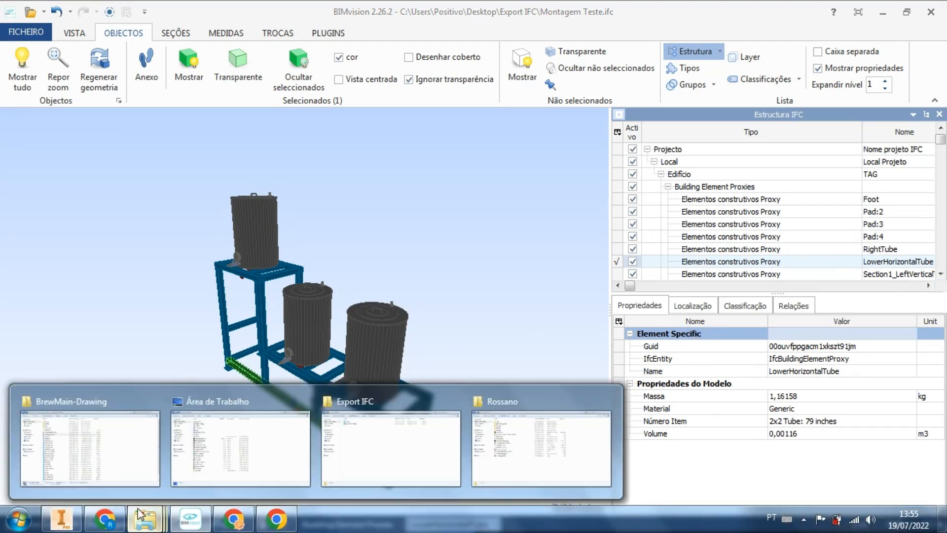
{"action": "left_click", "coordinate": [377, 458]}
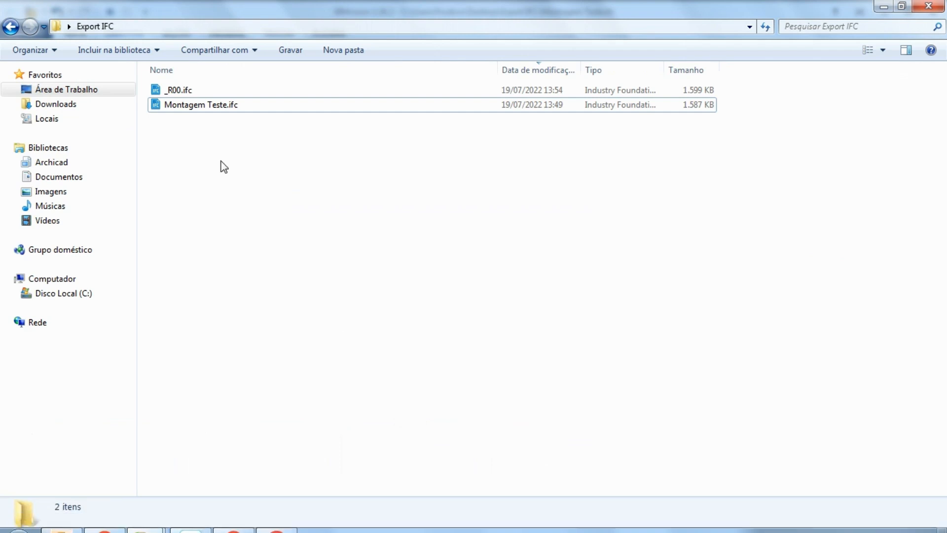
{"action": "left_click", "coordinate": [206, 94]}
{"action": "left_click", "coordinate": [206, 94]}
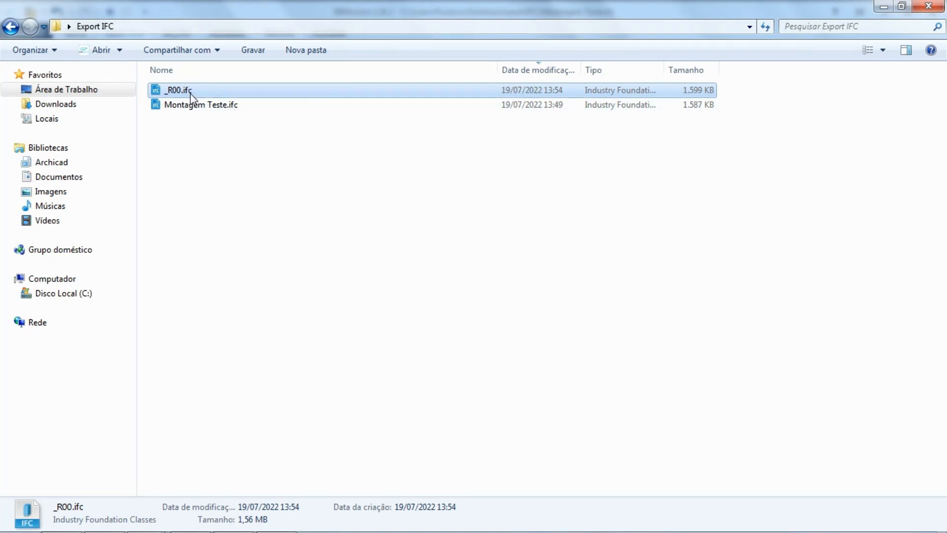
{"action": "left_click", "coordinate": [196, 106]}
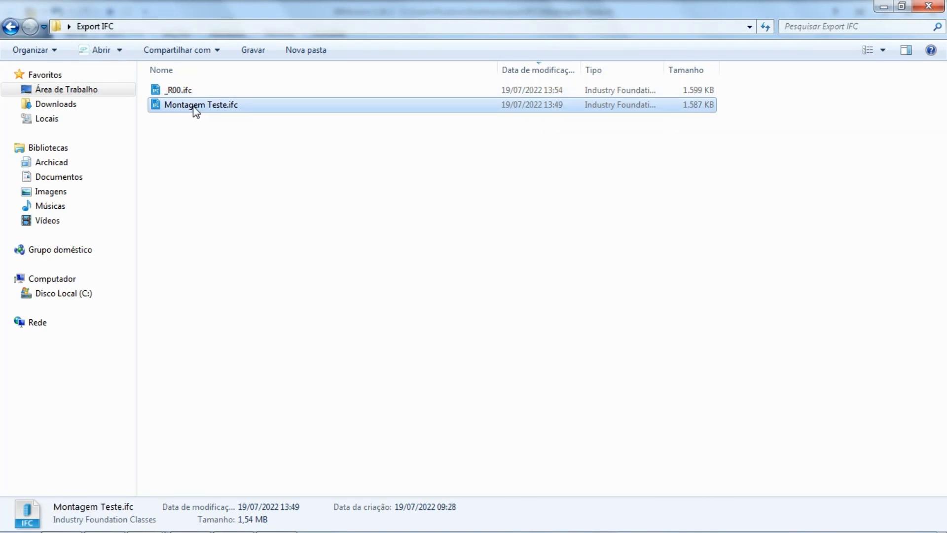
{"action": "left_click", "coordinate": [205, 115]}
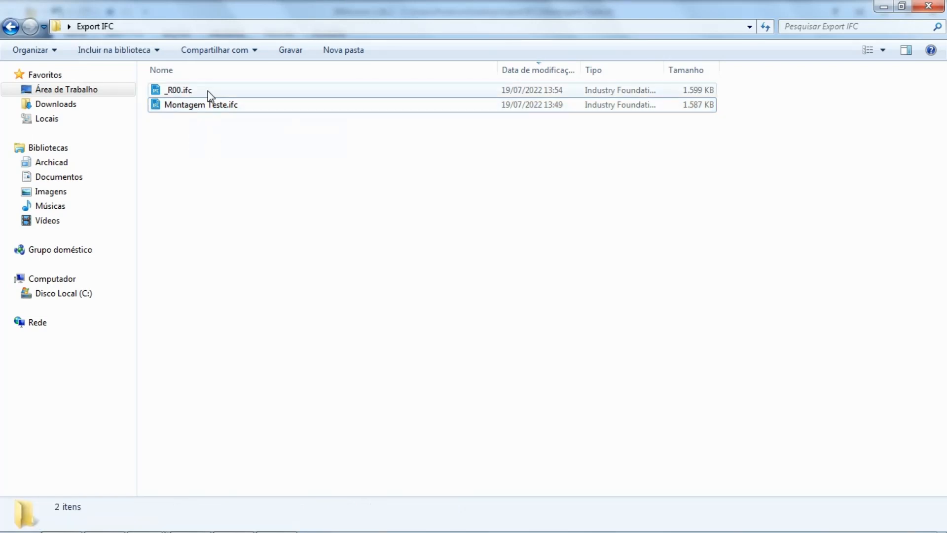
{"action": "left_click", "coordinate": [254, 92]}
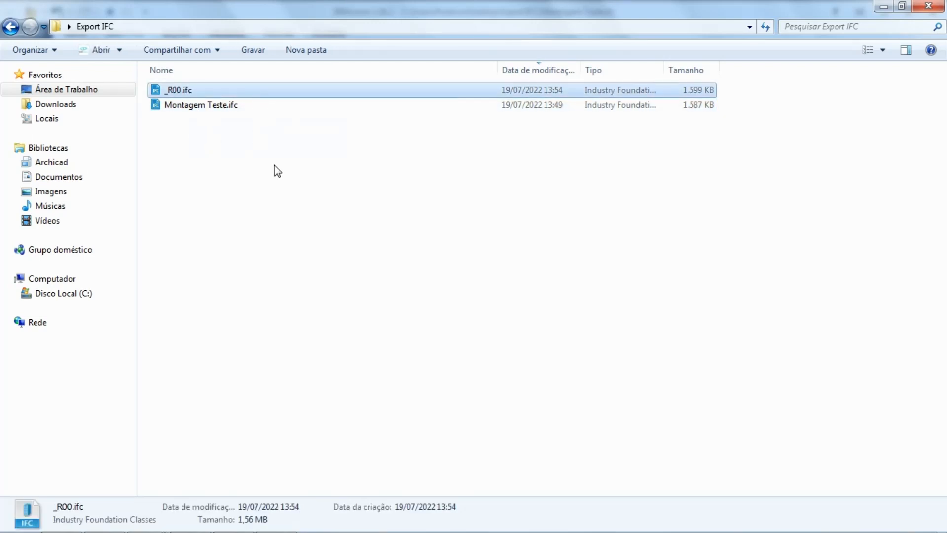
{"action": "key", "text": "Delete"}
{"action": "key", "text": "Return"}
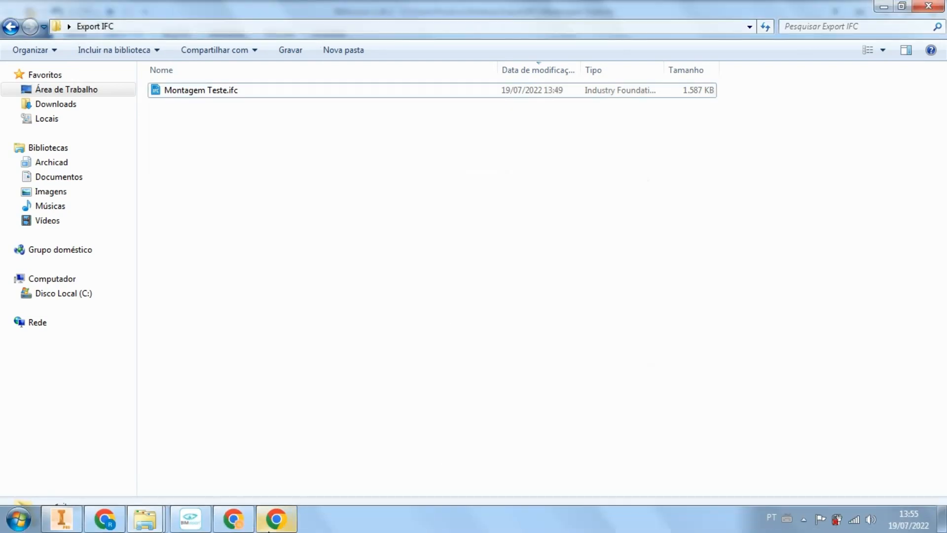
Step: Return to Inventor, reopen the IFC exporter, try a custom IFC file name "Montagem Teste" and close the exporter
{"action": "left_click", "coordinate": [62, 517]}
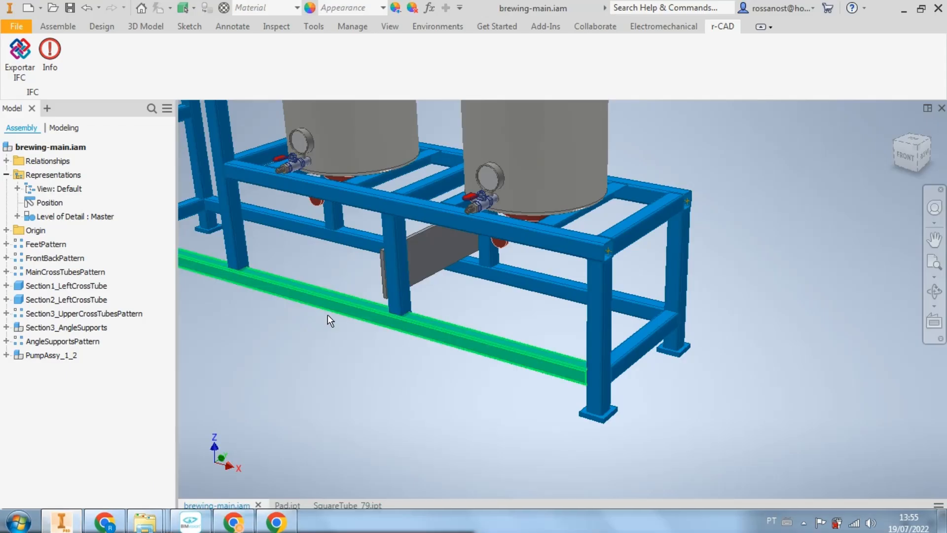
{"action": "left_click", "coordinate": [19, 66]}
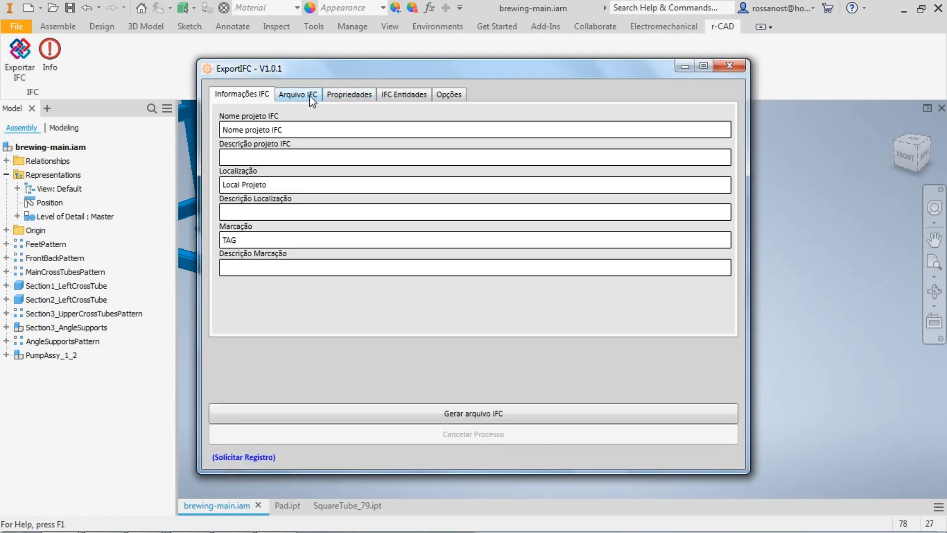
{"action": "left_click", "coordinate": [312, 98]}
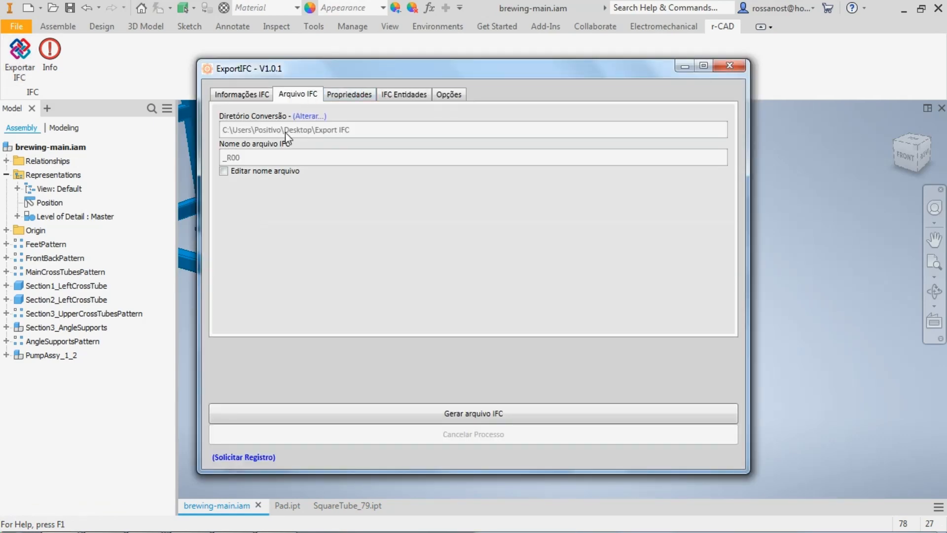
{"action": "left_click", "coordinate": [223, 170]}
{"action": "left_click", "coordinate": [255, 158]}
{"action": "double_click", "coordinate": [255, 158]}
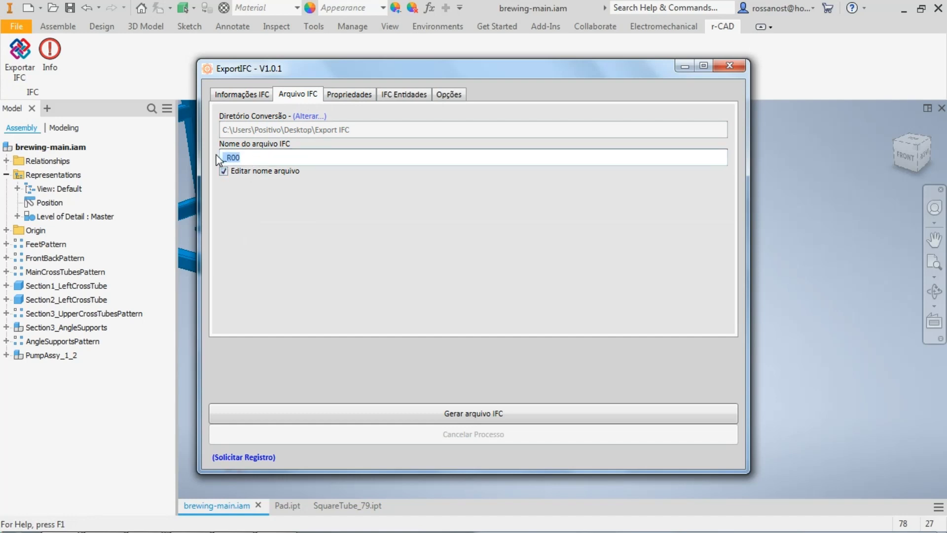
{"action": "type", "text": "Montagem Teste"}
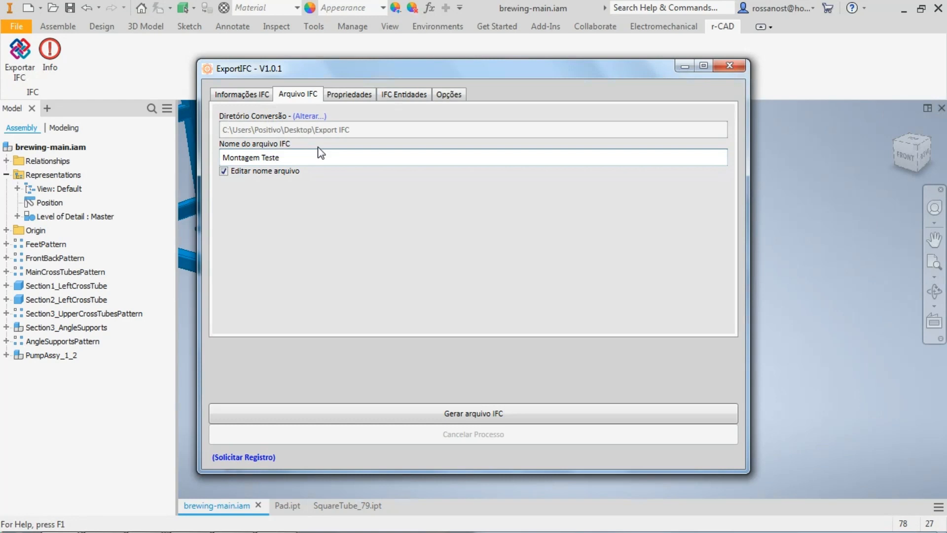
{"action": "left_click", "coordinate": [729, 66]}
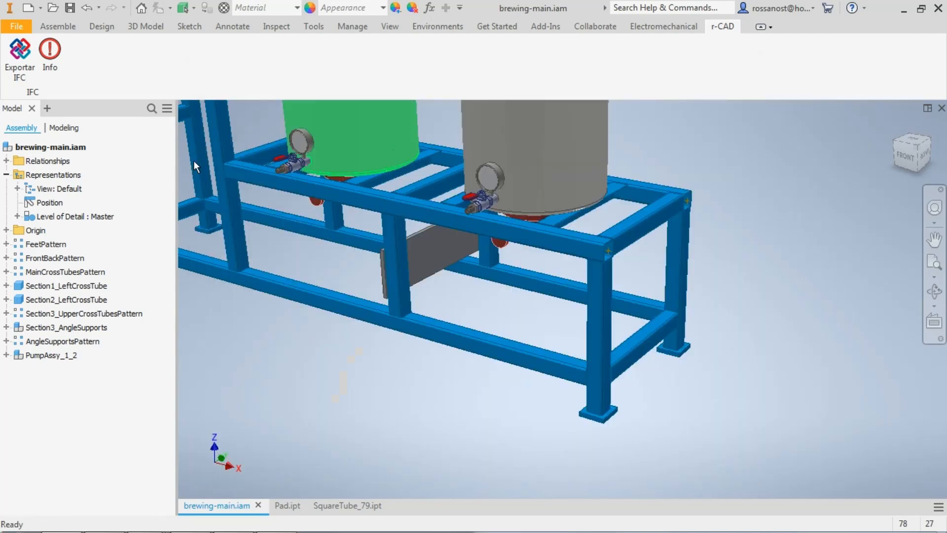
Step: Set the Description in the project iProperties of brewing-main.iam to "Montagem Teste" and accept the change
{"action": "right_click", "coordinate": [75, 147]}
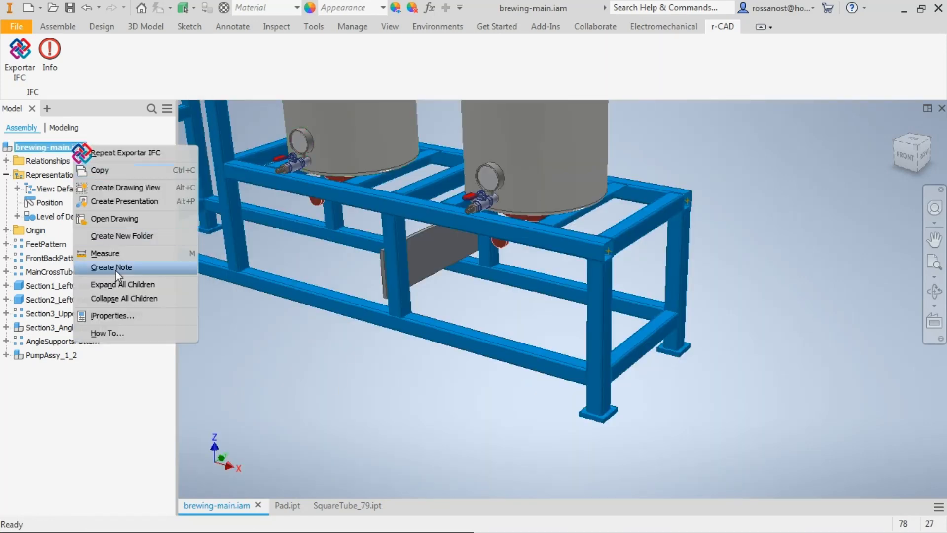
{"action": "left_click", "coordinate": [109, 316]}
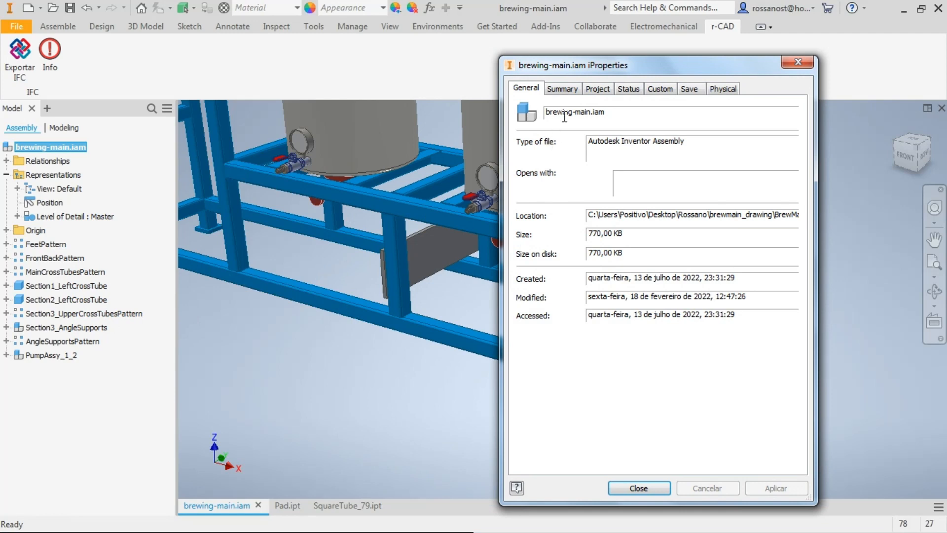
{"action": "left_click", "coordinate": [598, 88]}
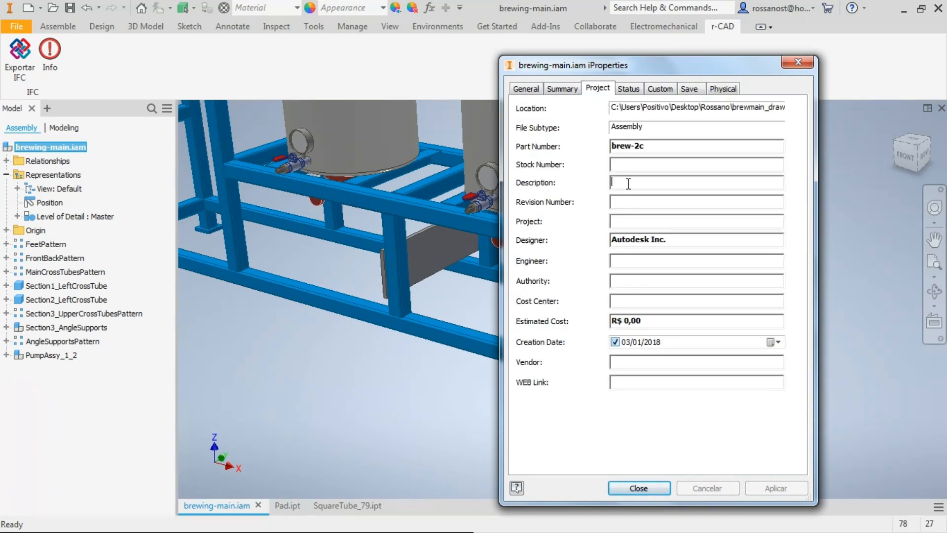
{"action": "type", "text": "Mon"}
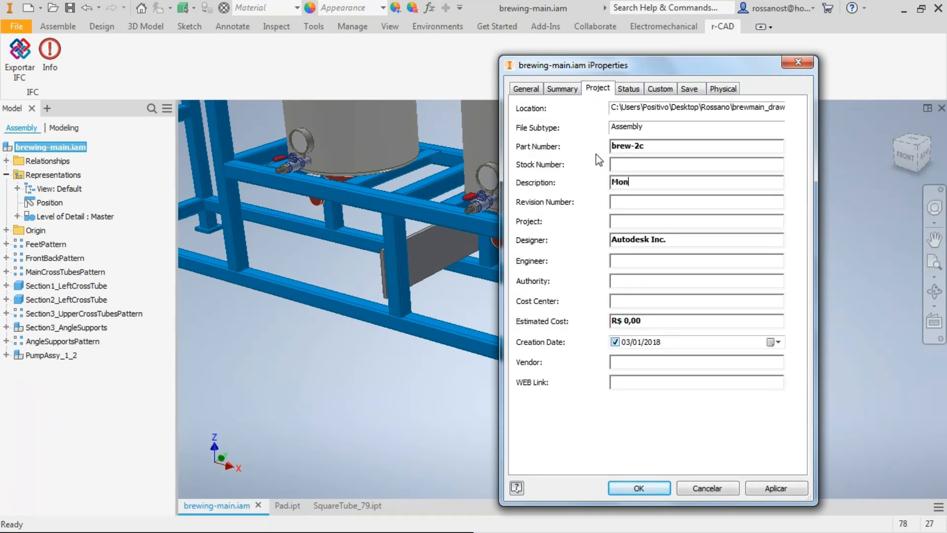
{"action": "type", "text": "tagem Teste"}
{"action": "left_click_drag", "start_coordinate": [678, 183], "coordinate": [610, 183]}
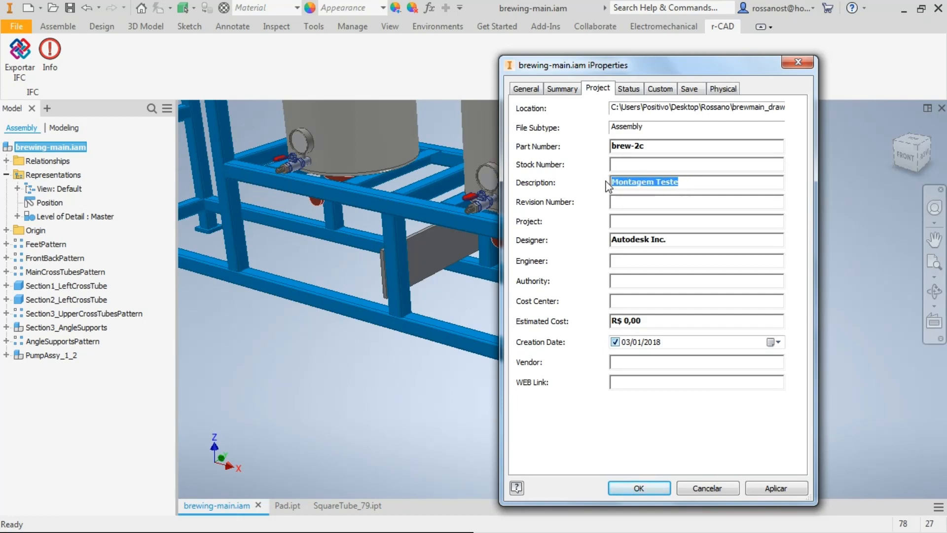
{"action": "left_click", "coordinate": [660, 185]}
{"action": "left_click_drag", "start_coordinate": [687, 185], "coordinate": [614, 182]}
{"action": "left_click_drag", "start_coordinate": [687, 184], "coordinate": [612, 190]}
{"action": "left_click", "coordinate": [642, 205]}
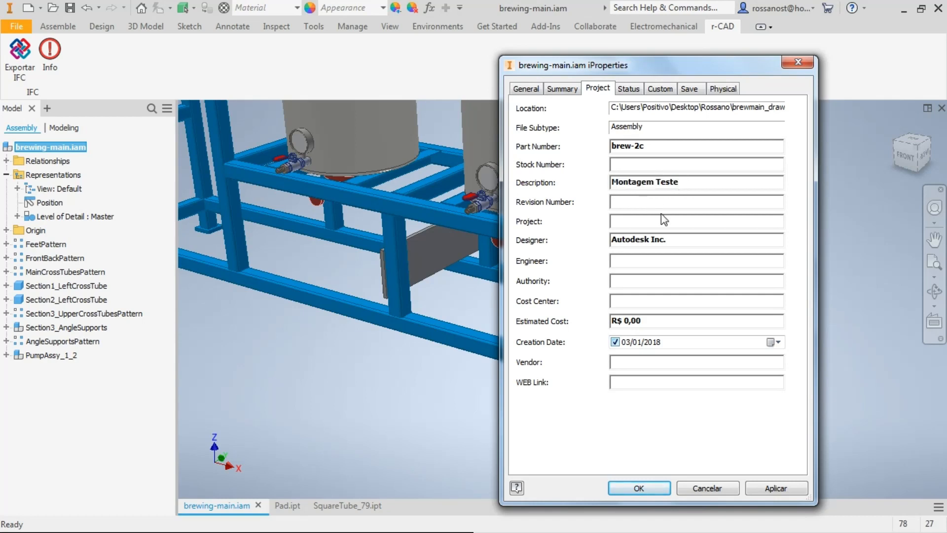
{"action": "left_click", "coordinate": [651, 487]}
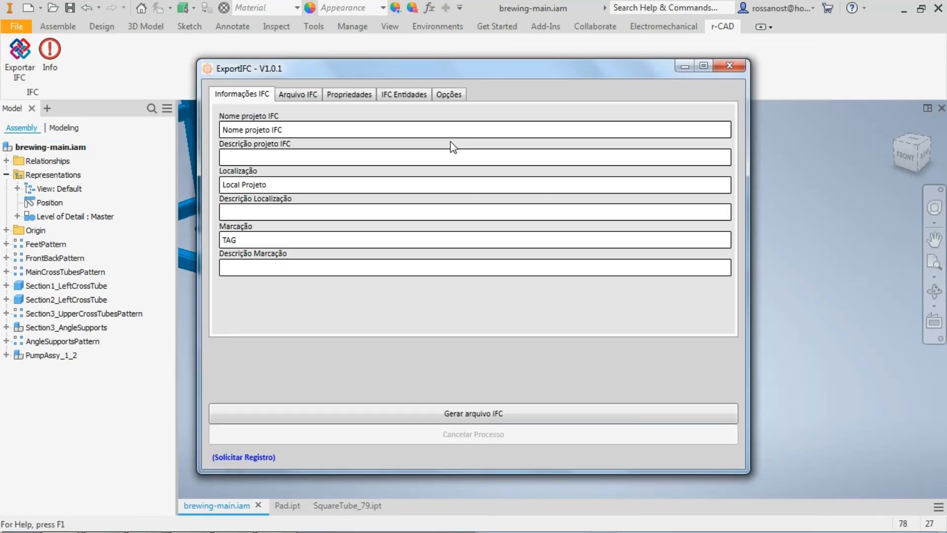
Step: Remove the _R00 suffix from the IFC file name in the exporter so it reads "Montagem Teste"
{"action": "left_click", "coordinate": [312, 97]}
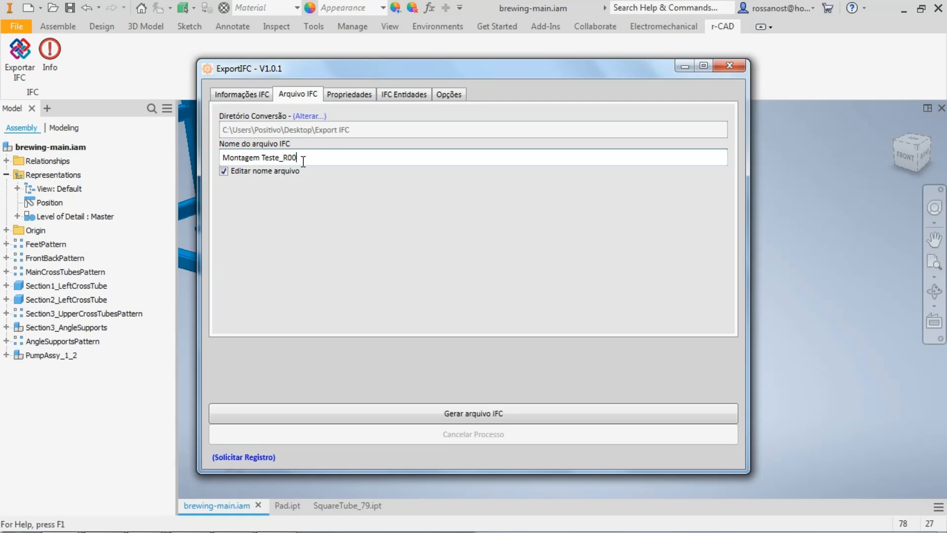
{"action": "left_click_drag", "start_coordinate": [301, 158], "coordinate": [285, 161]}
{"action": "key", "text": "BackSpace"}
Step: Load the saved custom property list TesteBancoDados.txt into the exporter's properties and parameters
{"action": "left_click", "coordinate": [347, 95]}
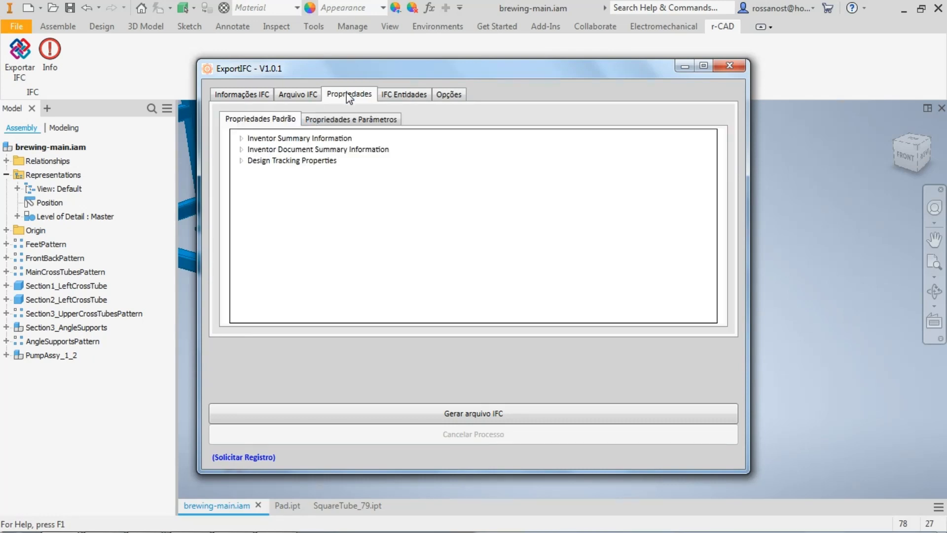
{"action": "left_click", "coordinate": [371, 118]}
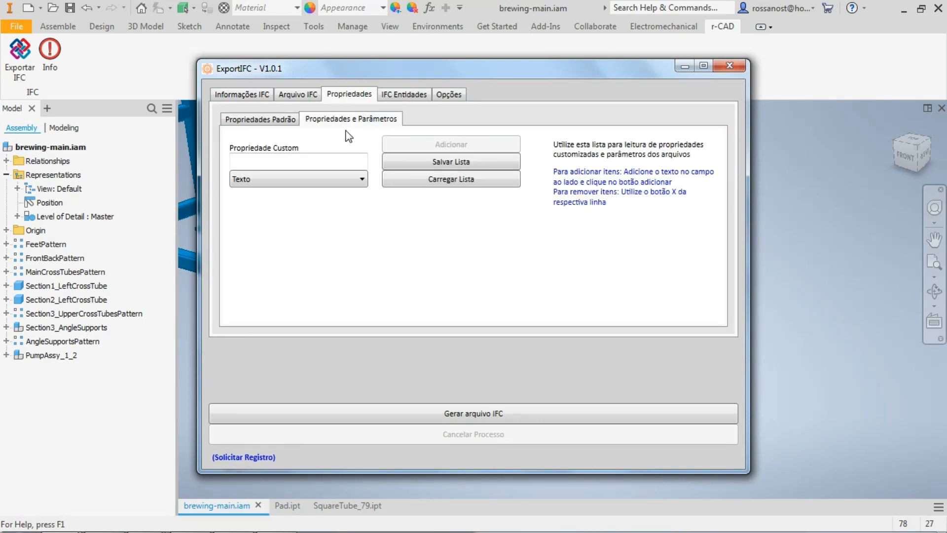
{"action": "left_click", "coordinate": [476, 182]}
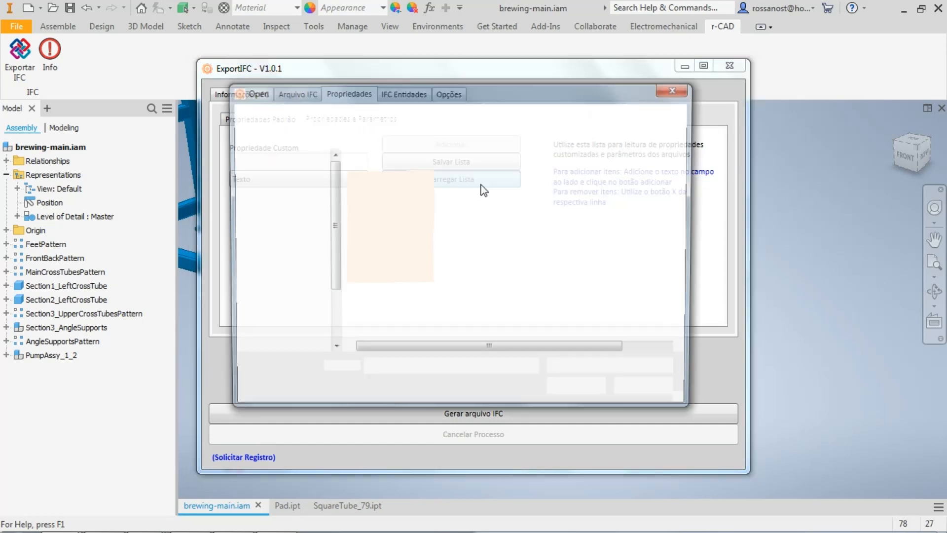
{"action": "left_click", "coordinate": [493, 177]}
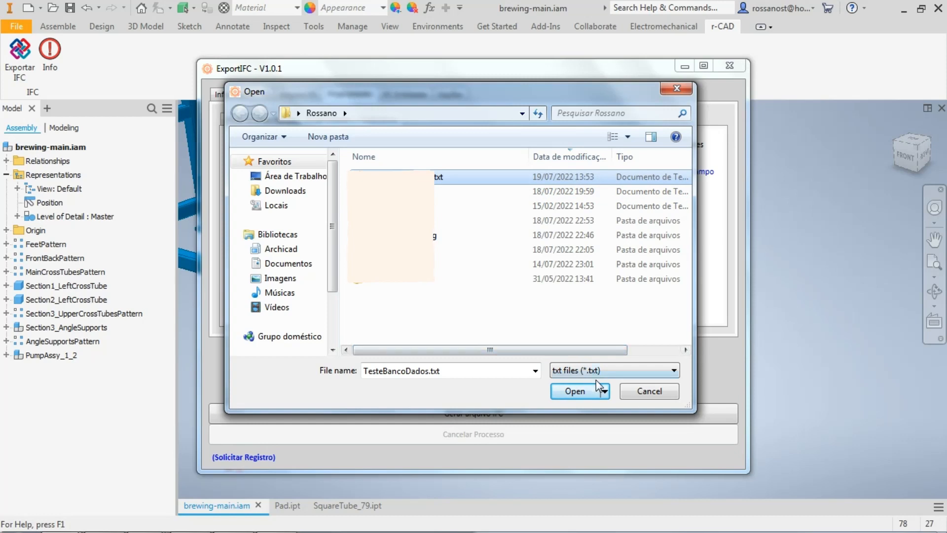
{"action": "left_click", "coordinate": [587, 398]}
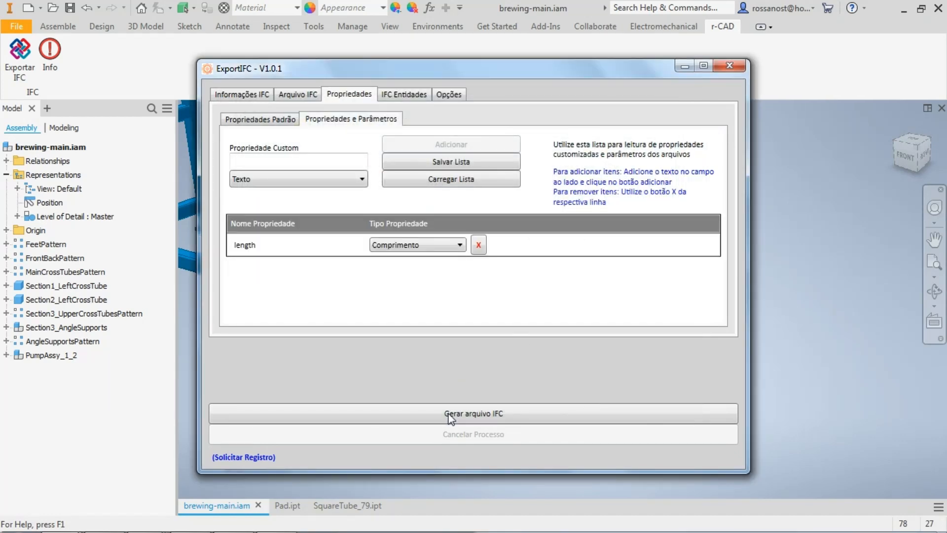
Step: Generate the IFC file, replacing the existing one, and reload Montagem Teste.ifc in BIMvision
{"action": "left_click", "coordinate": [449, 415]}
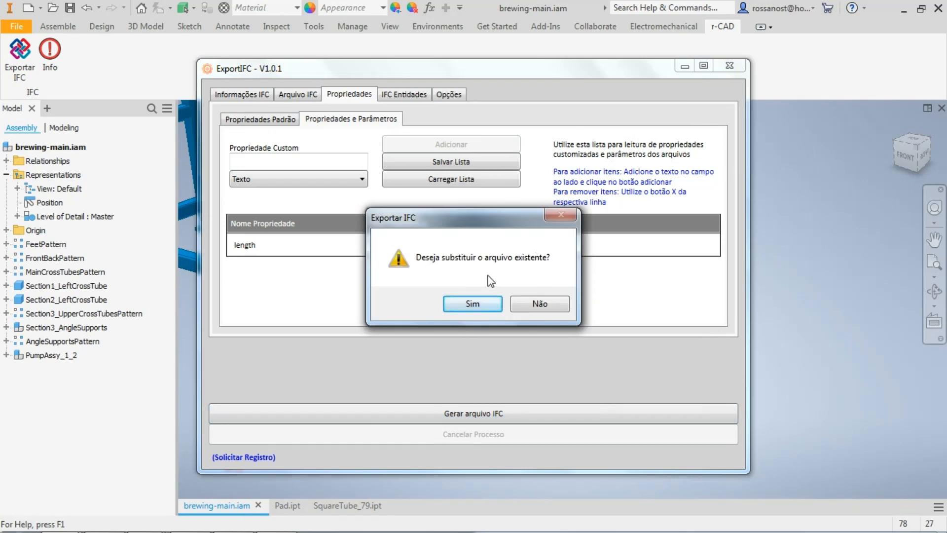
{"action": "left_click", "coordinate": [472, 304]}
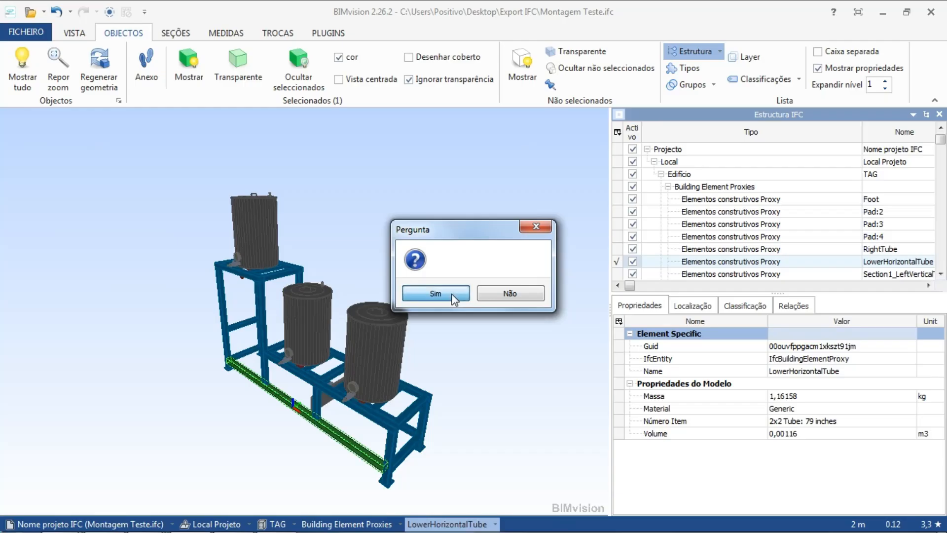
{"action": "left_click", "coordinate": [452, 295]}
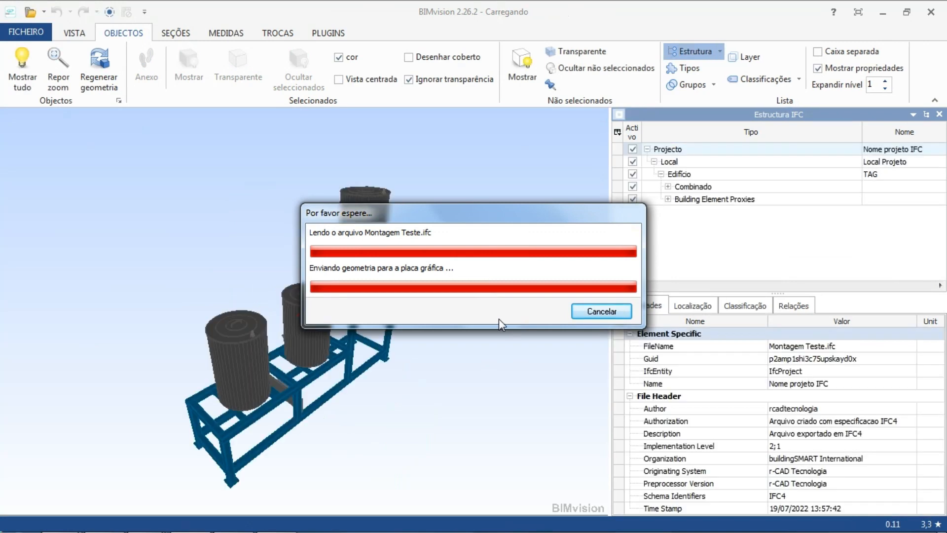
Step: Examine the length property of the long lower tube, the upper tube and the short vertical tube
{"action": "left_click", "coordinate": [332, 396]}
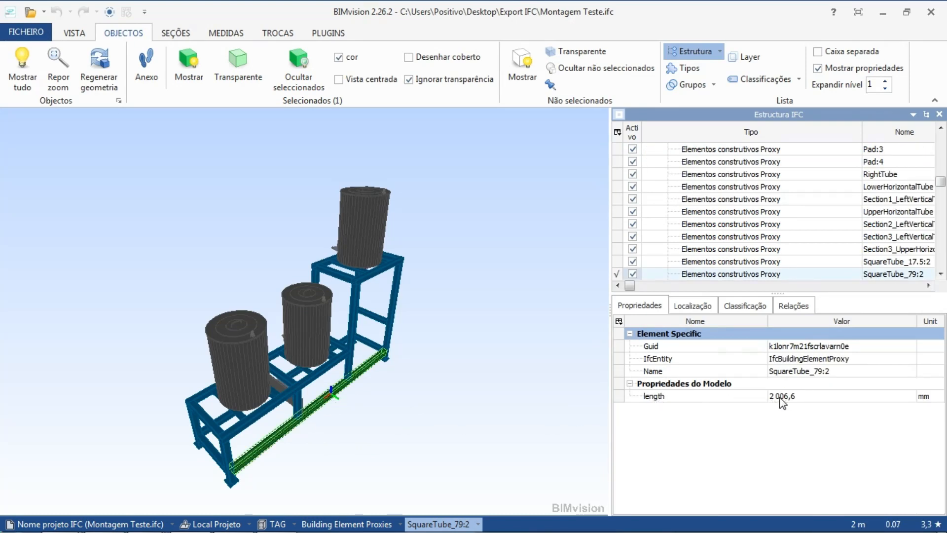
{"action": "left_click", "coordinate": [317, 377]}
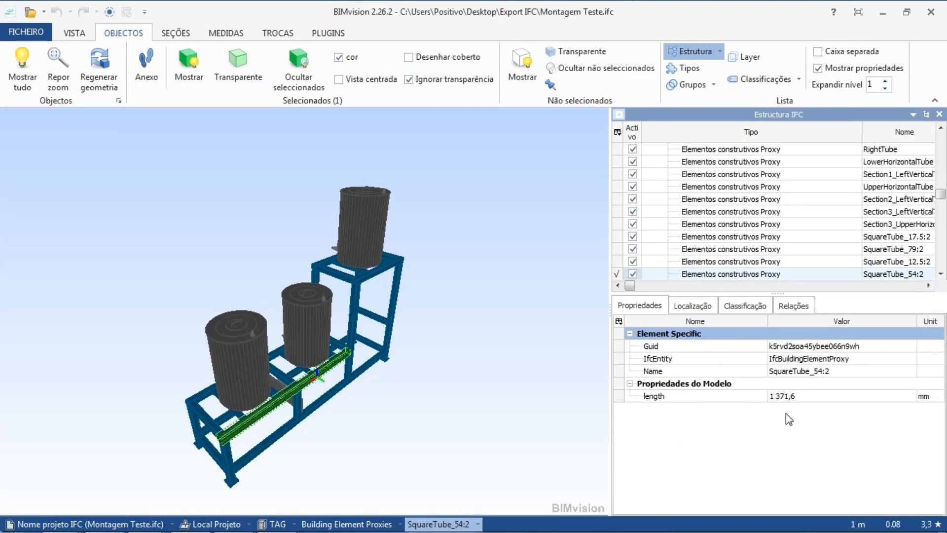
{"action": "left_click", "coordinate": [295, 412]}
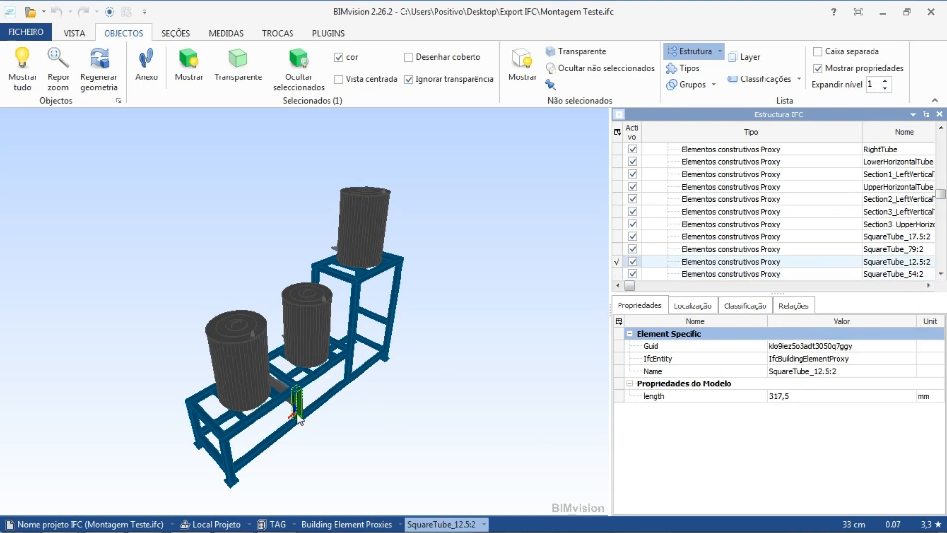
{"action": "left_click", "coordinate": [313, 440]}
Step: View the frame from the other side and examine the properties of the foot at its front corner
{"action": "middle_click_drag", "start_coordinate": [289, 435], "coordinate": [341, 350]}
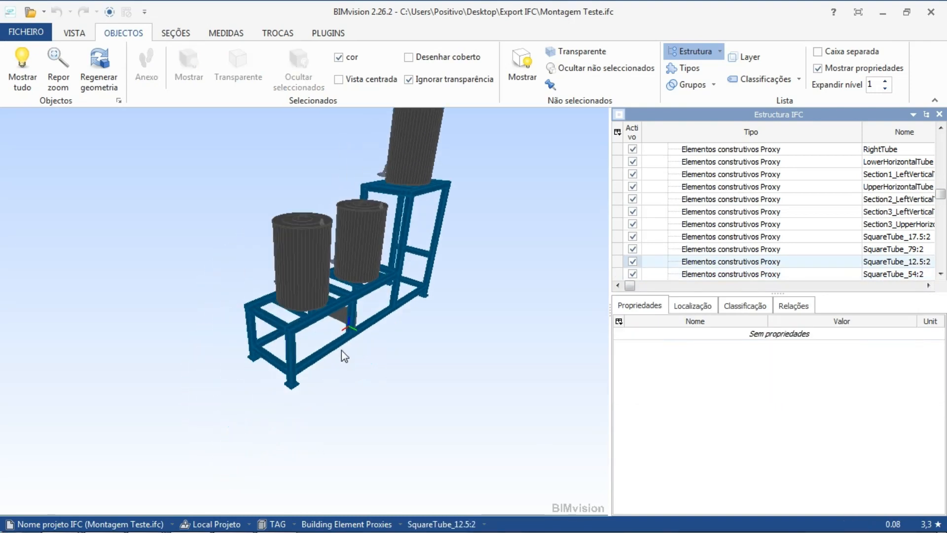
{"action": "left_click_drag", "start_coordinate": [313, 402], "coordinate": [377, 433]}
{"action": "scroll", "coordinate": [377, 433], "scroll_direction": "down", "scroll_amount": 3}
{"action": "scroll", "coordinate": [373, 401], "scroll_direction": "up", "scroll_amount": 5}
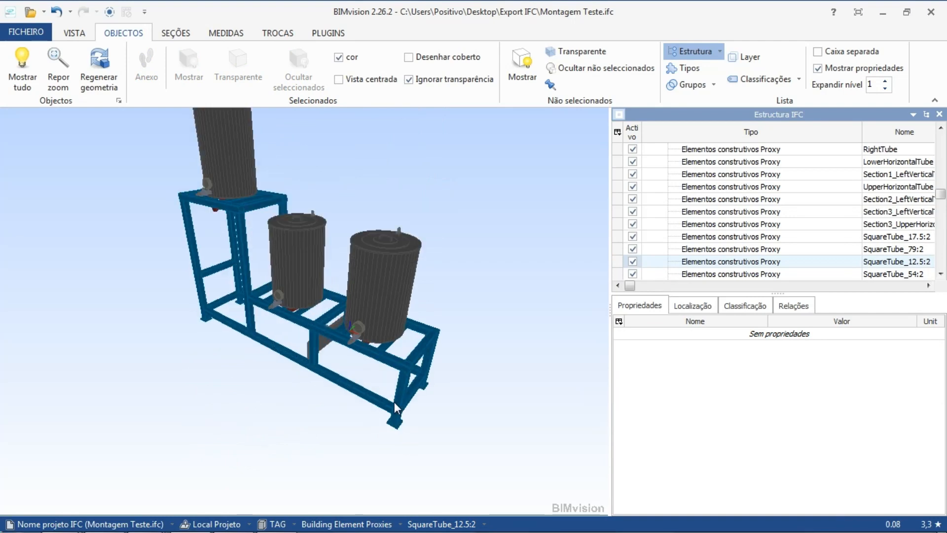
{"action": "scroll", "coordinate": [417, 443], "scroll_direction": "up", "scroll_amount": 3}
{"action": "left_click", "coordinate": [407, 457]}
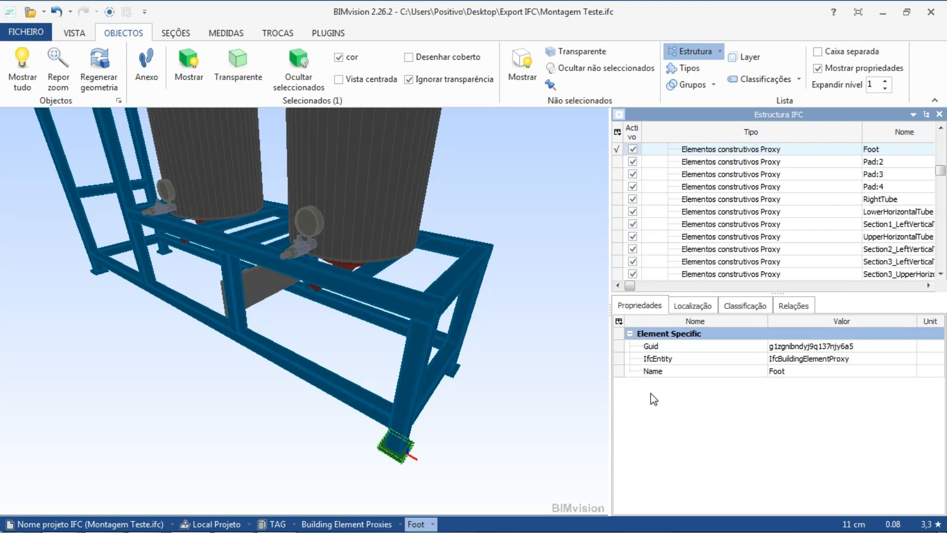
{"action": "left_click", "coordinate": [548, 394]}
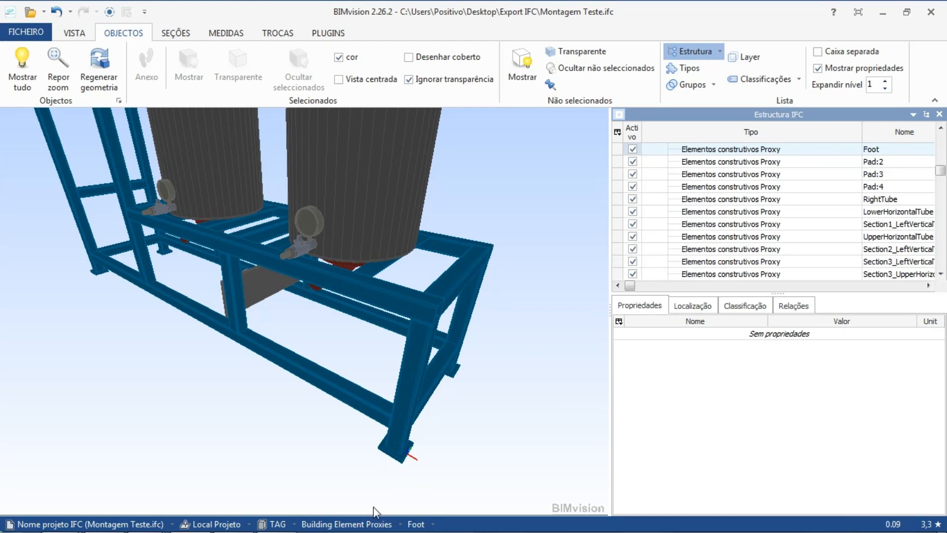
Step: Switch back to Inventor, dismiss the export message and close the IFC exporter
{"action": "mouse_move", "coordinate": [378, 530]}
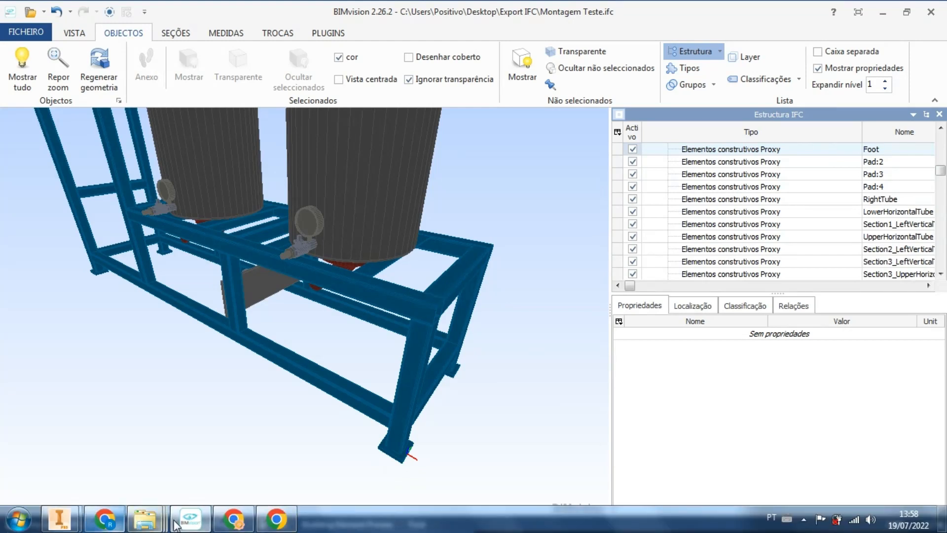
{"action": "left_click", "coordinate": [59, 519]}
{"action": "left_click", "coordinate": [238, 461]}
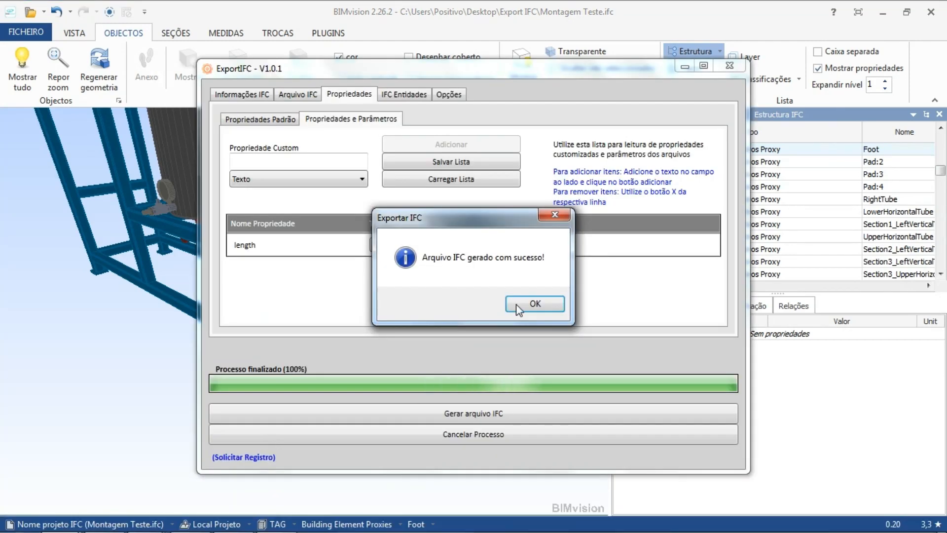
{"action": "left_click", "coordinate": [530, 302]}
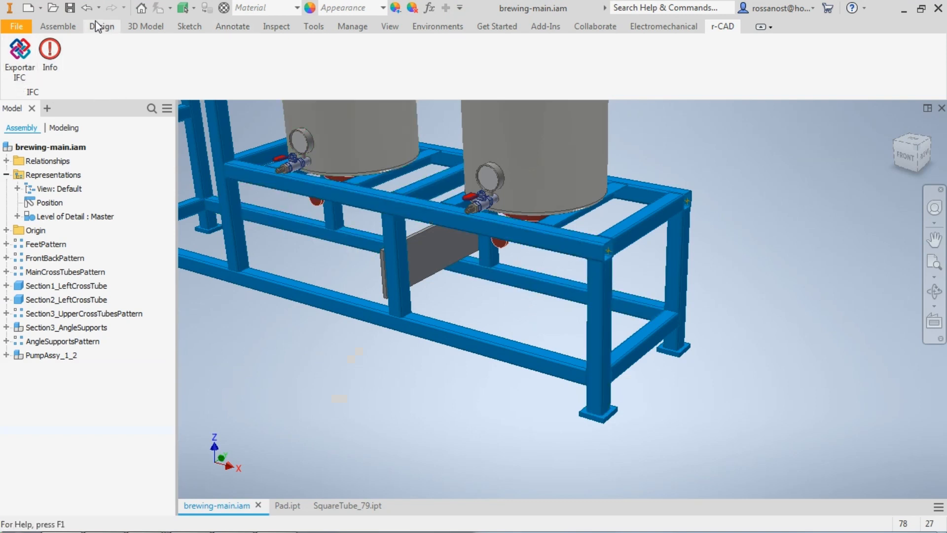
Step: Open the assembly's Bill of Materials, maximize it and show the structured view
{"action": "left_click", "coordinate": [57, 26]}
{"action": "left_click", "coordinate": [332, 59]}
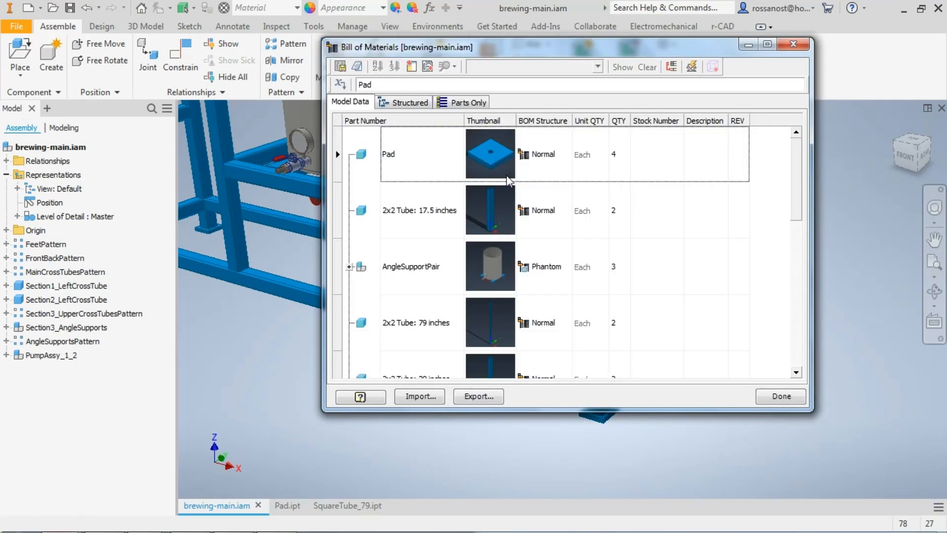
{"action": "left_click", "coordinate": [767, 43]}
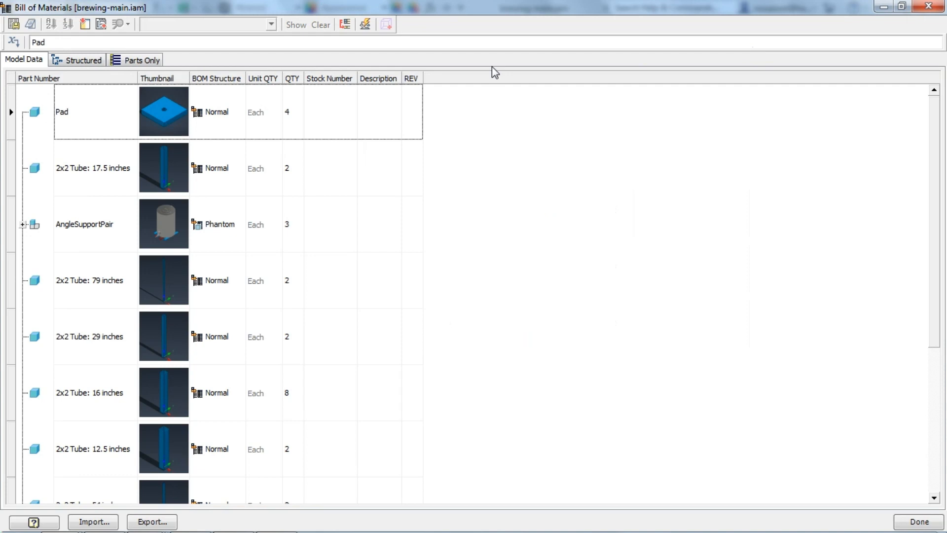
{"action": "left_click", "coordinate": [97, 61]}
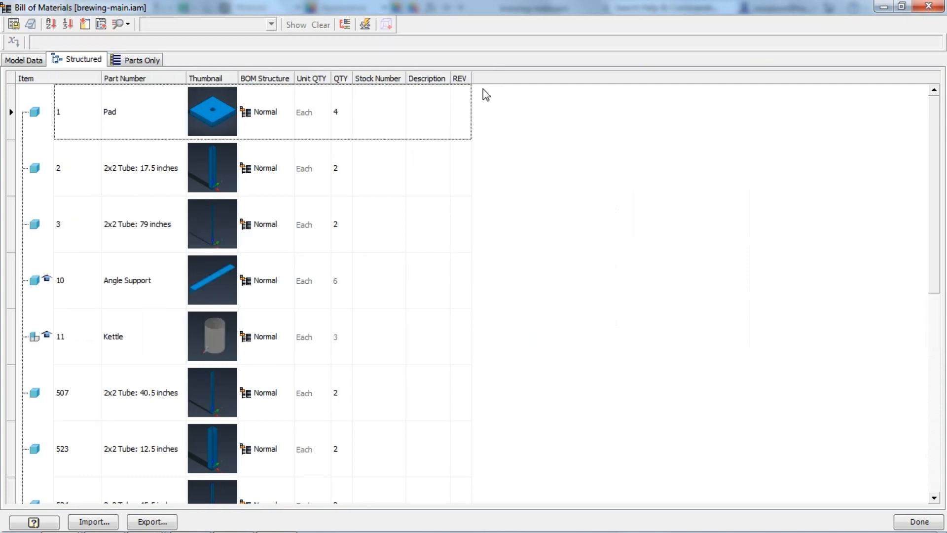
Step: Add a custom text iProperty column named "PropTeste" to the bill of materials
{"action": "left_click", "coordinate": [101, 24]}
{"action": "left_click", "coordinate": [158, 111]}
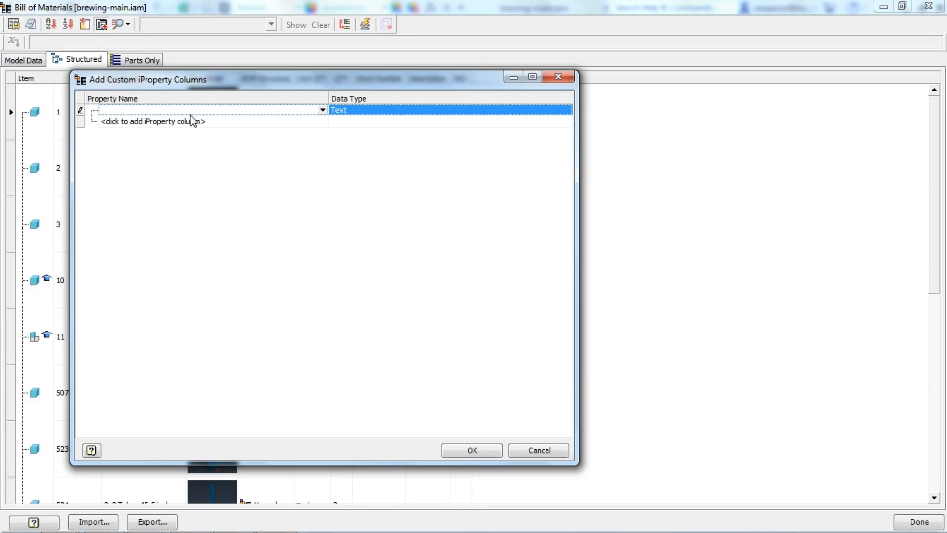
{"action": "type", "text": "PropTeste"}
{"action": "left_click", "coordinate": [480, 451]}
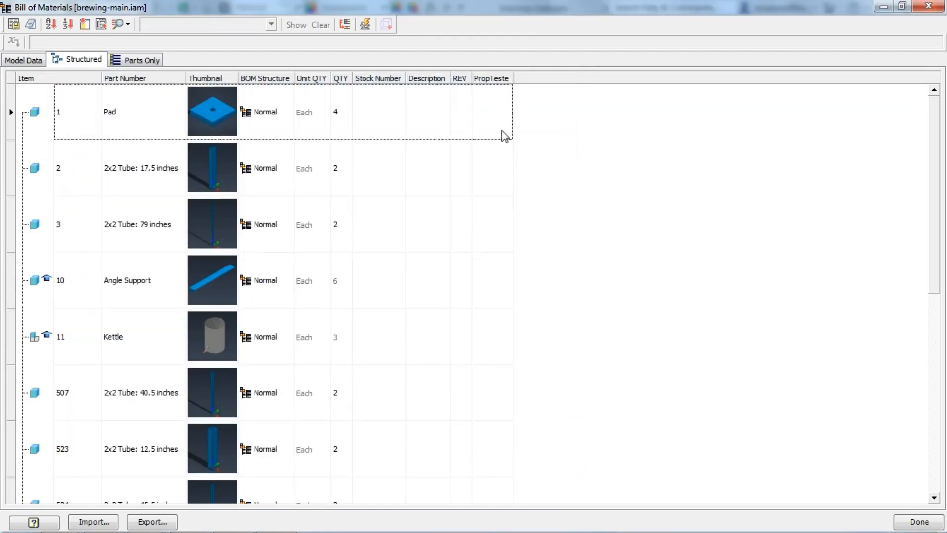
Step: Set PropTeste to "Peça 01" for the Pad and "Tubo 01" for the 2x2 Tube: 17.5 inches
{"action": "left_click", "coordinate": [502, 133]}
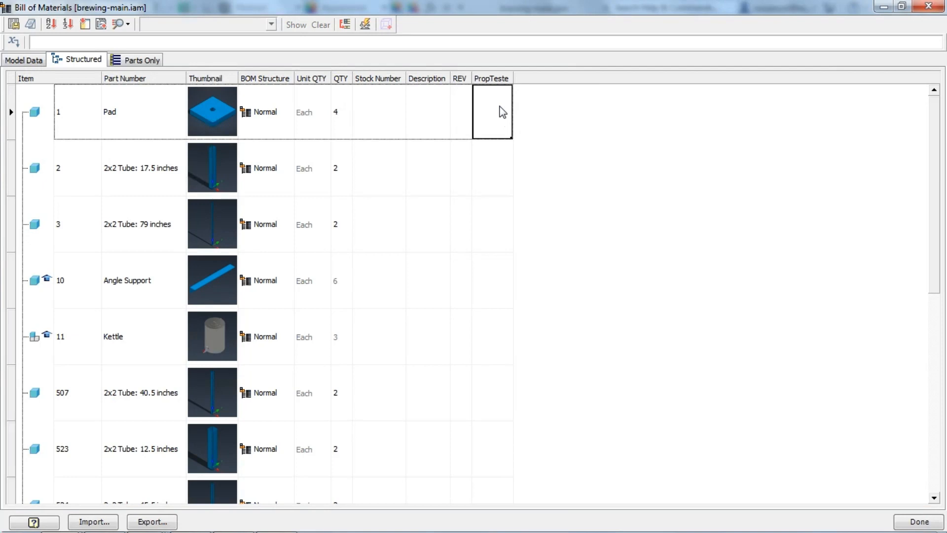
{"action": "type", "text": "Peça 01"}
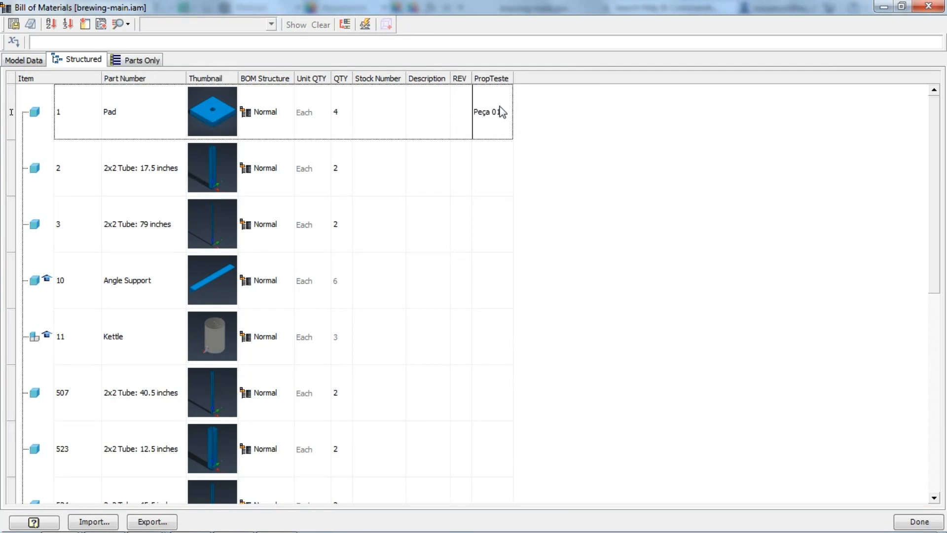
{"action": "key", "text": "Return"}
{"action": "left_click", "coordinate": [476, 169]}
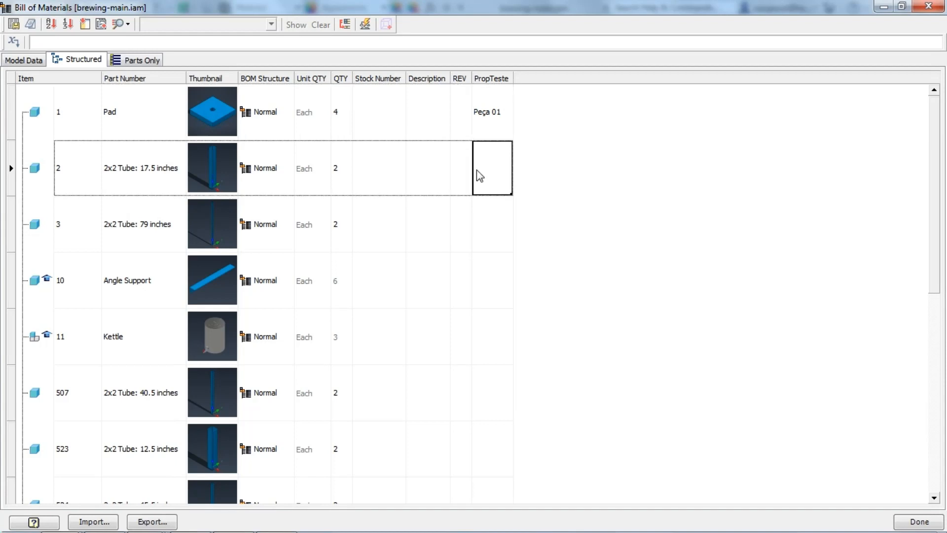
{"action": "left_click", "coordinate": [477, 169]}
{"action": "type", "text": "Tubo 01"}
{"action": "left_click", "coordinate": [474, 168]}
{"action": "left_click", "coordinate": [487, 228]}
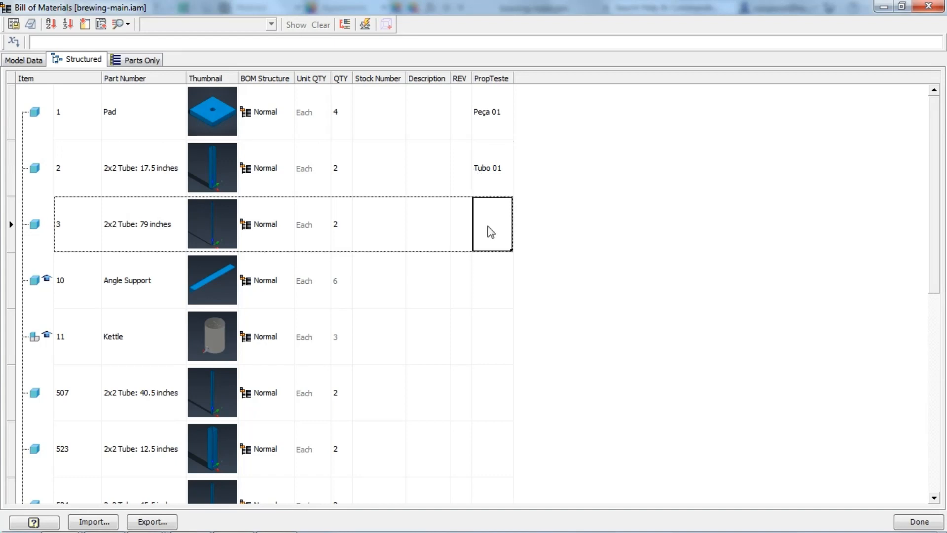
Step: Set PropTeste to "Tubo 02" for the 2x2 Tube: 79 inches in the bill of materials
{"action": "type", "text": "Tubo 02"}
{"action": "key", "text": "Return"}
{"action": "scroll", "coordinate": [467, 232], "scroll_direction": "down", "scroll_amount": 3}
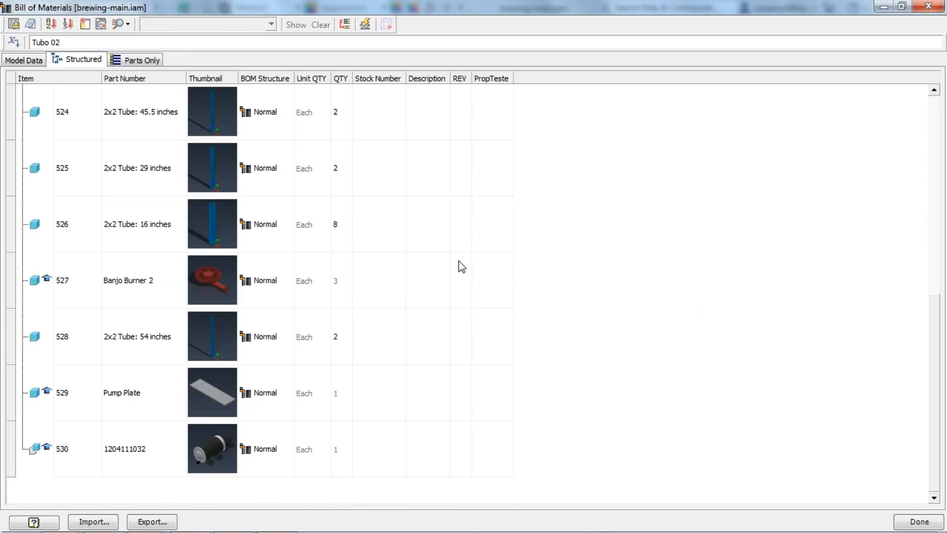
{"action": "scroll", "coordinate": [462, 266], "scroll_direction": "up", "scroll_amount": 3}
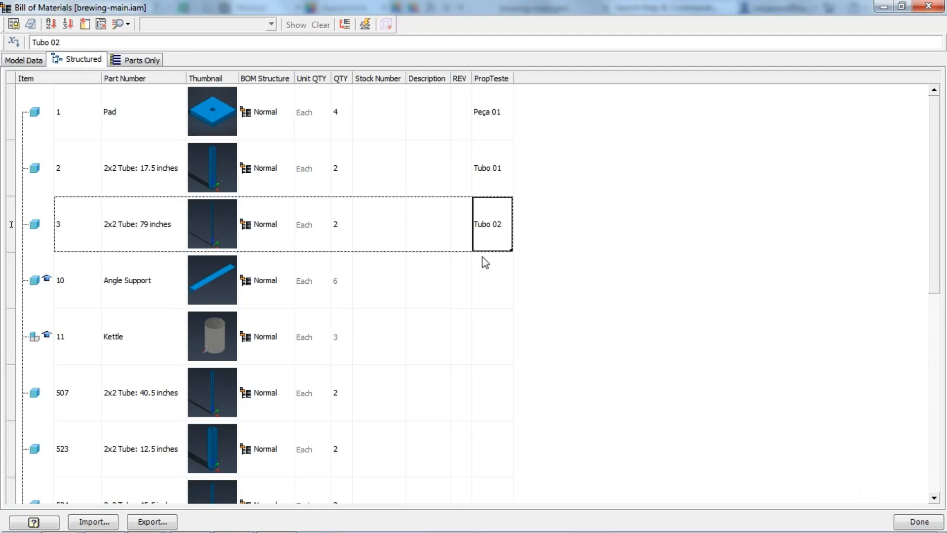
Step: Open the 2x2 Tube: 79 inches part from the bill of materials and check PropTeste in its custom iProperties
{"action": "left_click", "coordinate": [449, 238]}
{"action": "right_click", "coordinate": [449, 237]}
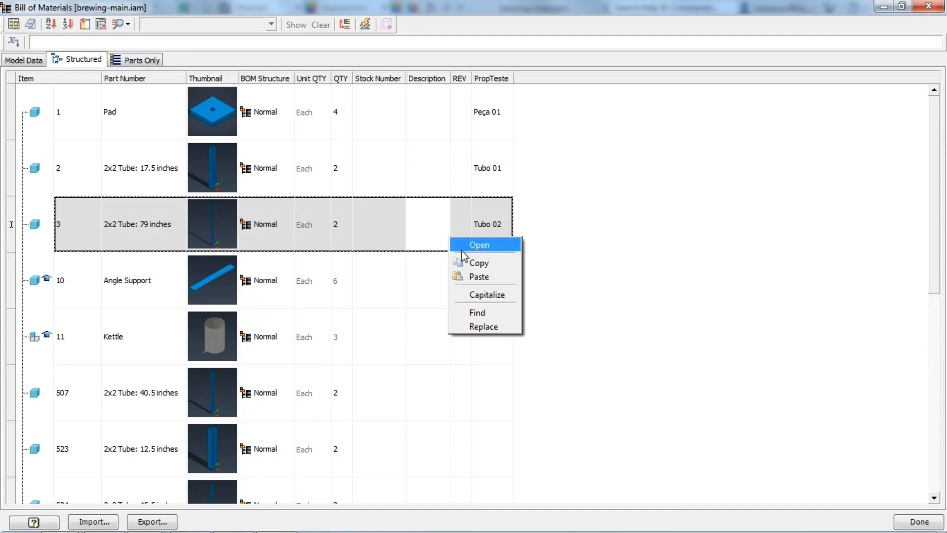
{"action": "left_click", "coordinate": [461, 247]}
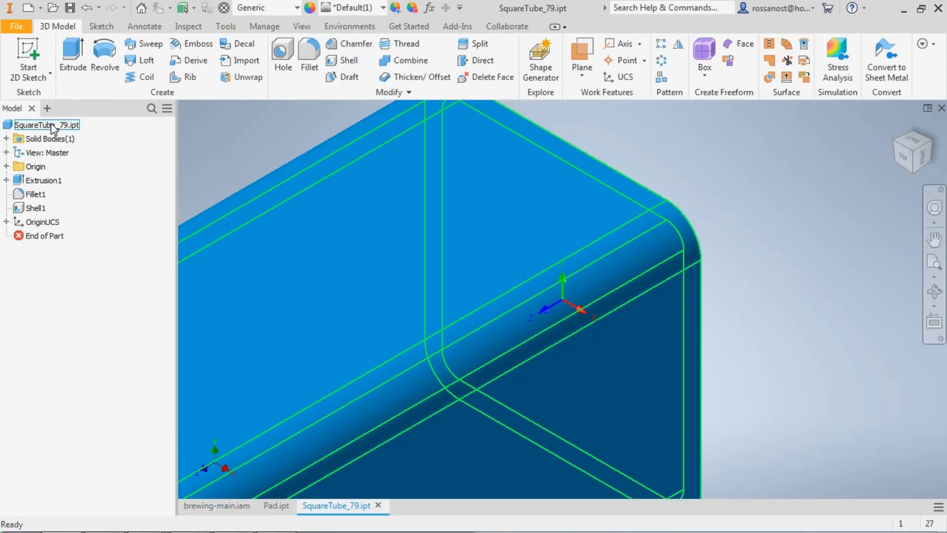
{"action": "right_click", "coordinate": [53, 127]}
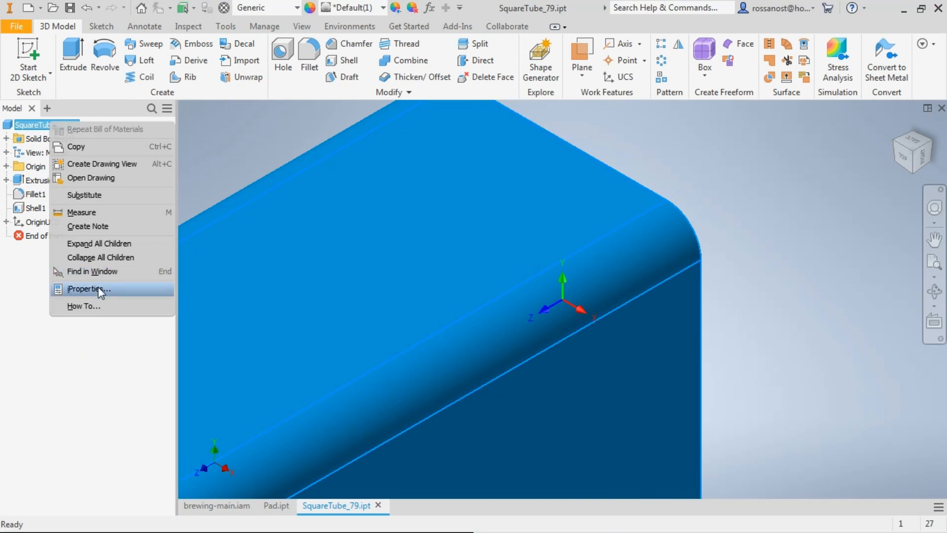
{"action": "left_click", "coordinate": [98, 287]}
{"action": "left_click", "coordinate": [661, 90]}
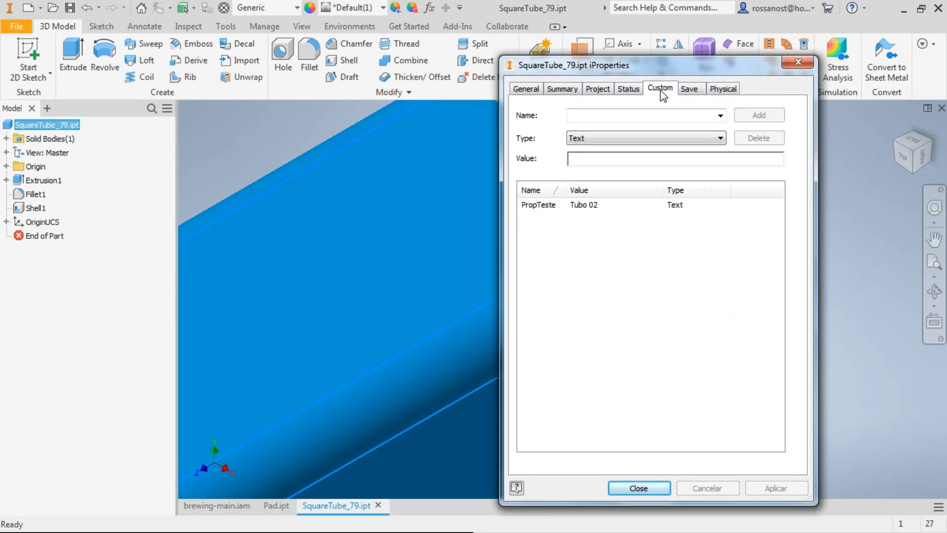
{"action": "left_click", "coordinate": [553, 206]}
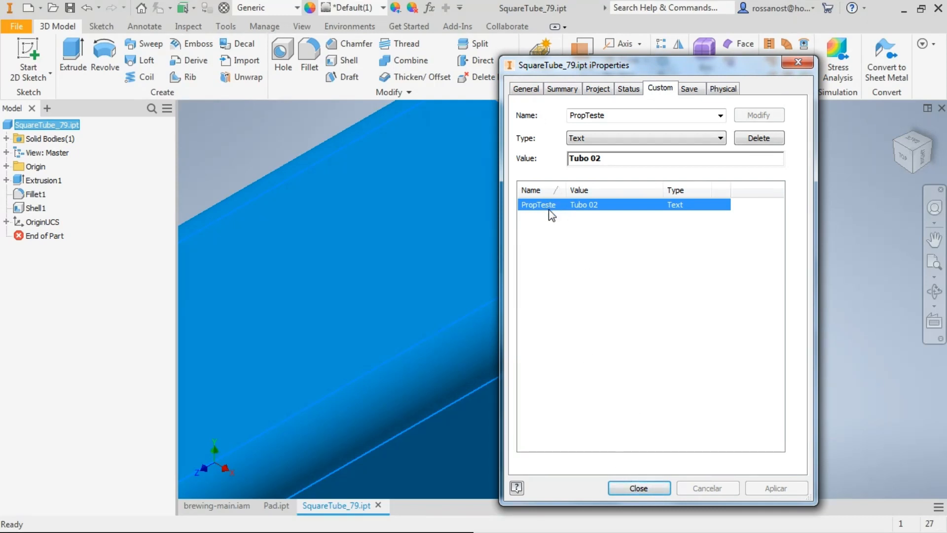
{"action": "left_click", "coordinate": [644, 488]}
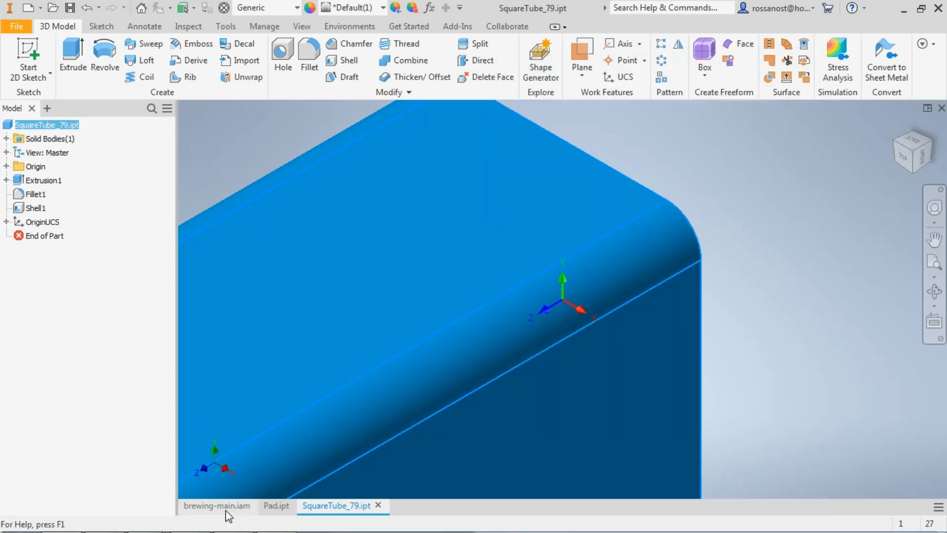
Step: Return to the brewing-main.iam assembly and open the IFC exporter
{"action": "left_click", "coordinate": [227, 508]}
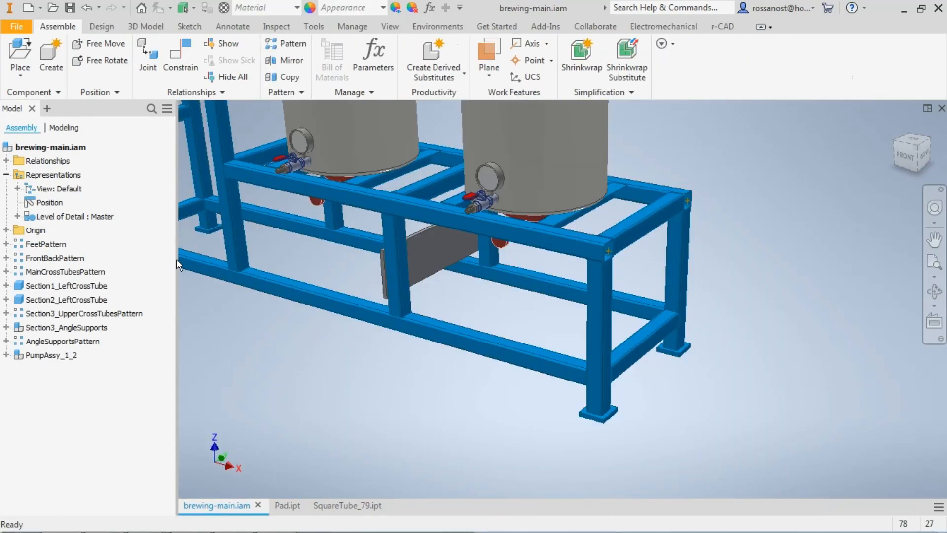
{"action": "left_click", "coordinate": [716, 27]}
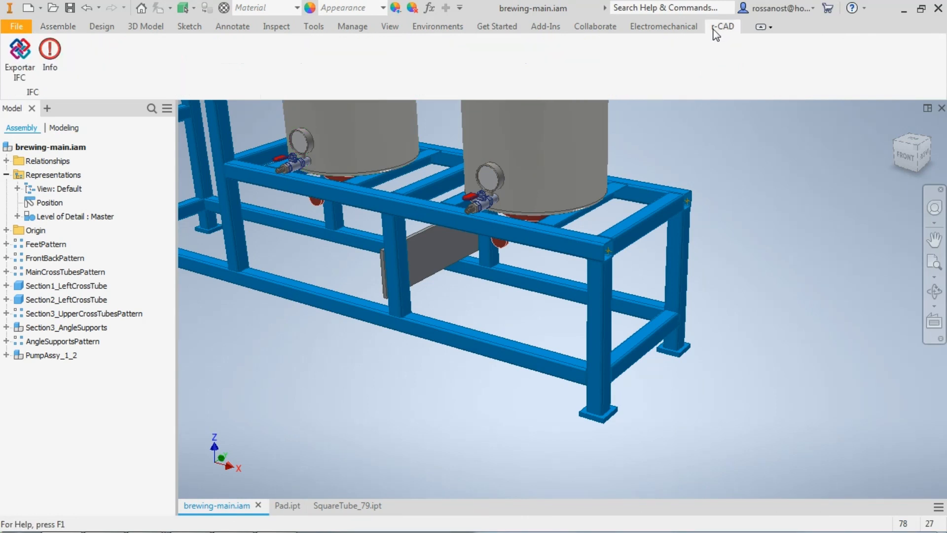
{"action": "left_click", "coordinate": [22, 71]}
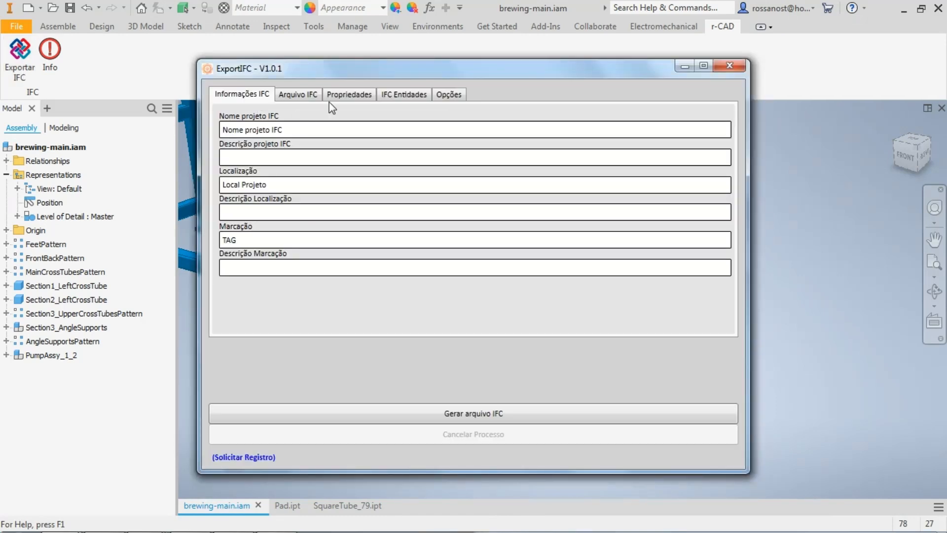
Step: Load the custom property list TesteBancoDados.txt into the exporter's properties and parameters
{"action": "left_click", "coordinate": [338, 97]}
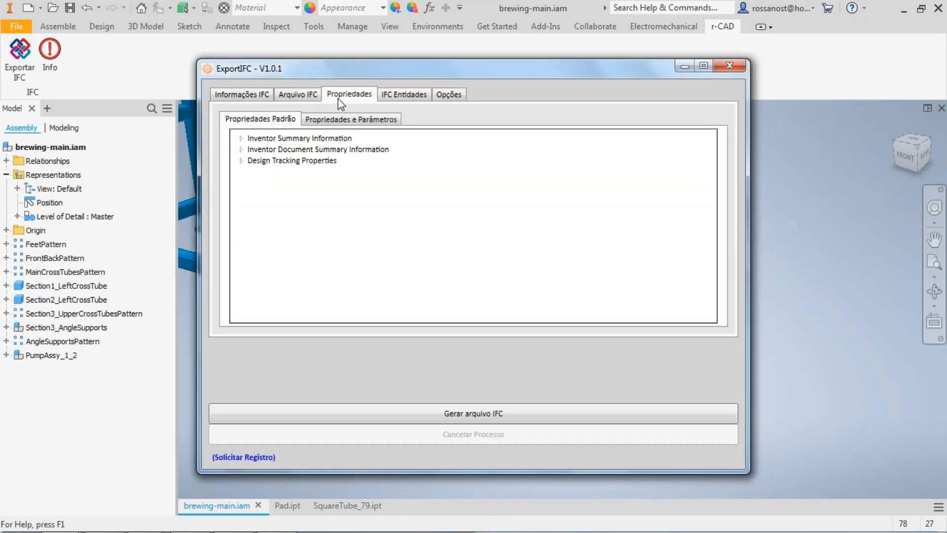
{"action": "left_click", "coordinate": [348, 122]}
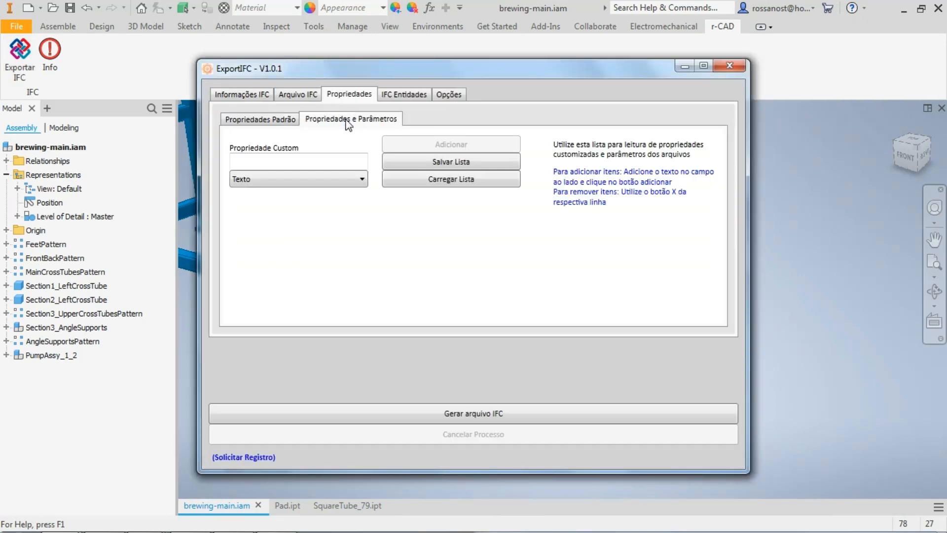
{"action": "left_click", "coordinate": [423, 180]}
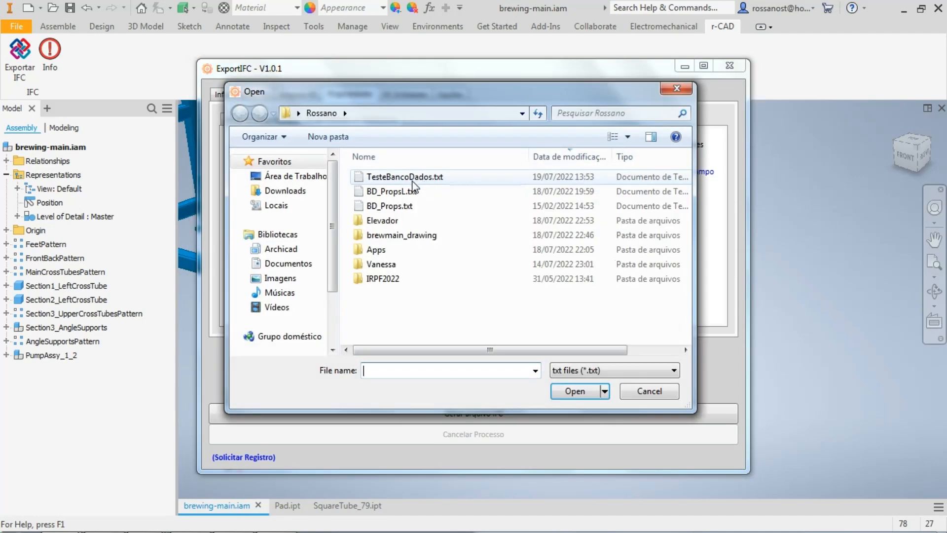
{"action": "left_click", "coordinate": [423, 177]}
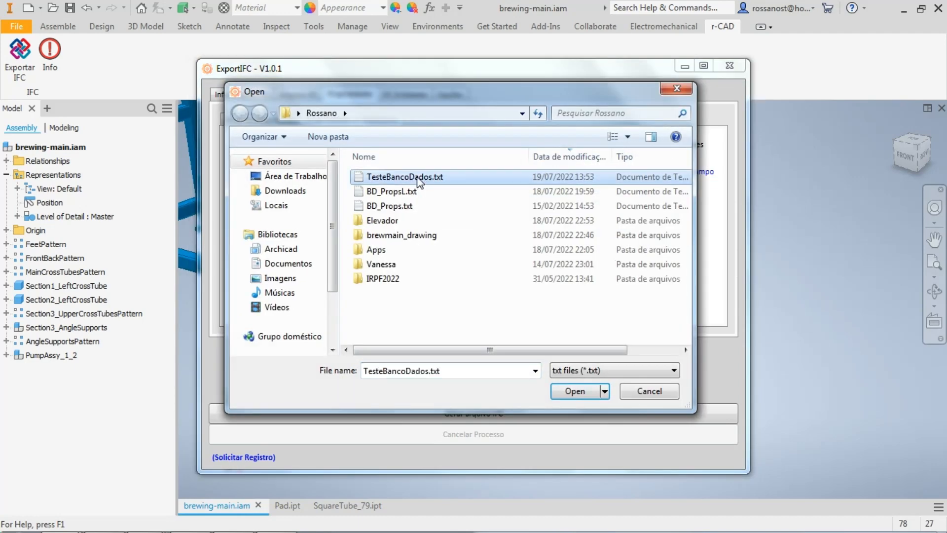
{"action": "left_click", "coordinate": [580, 389]}
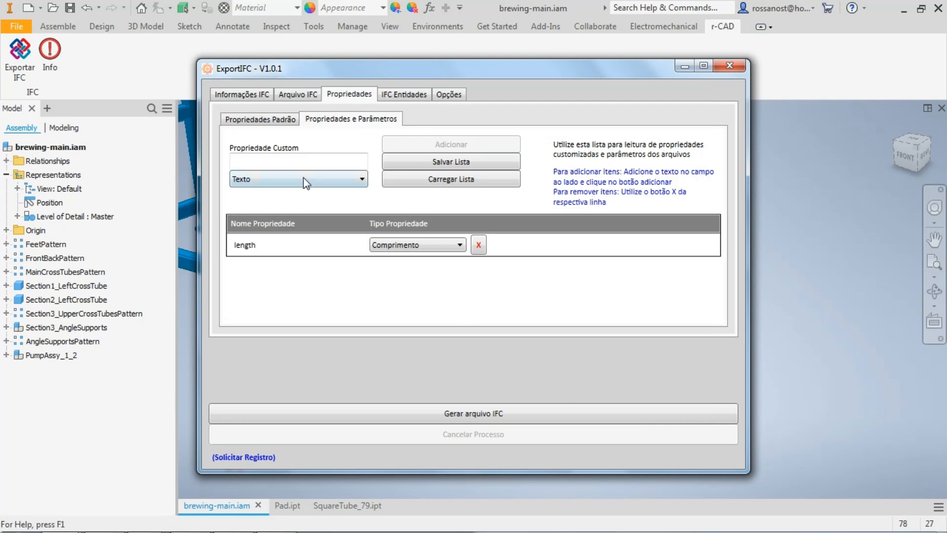
Step: Add "PropTeste" as a text property to the exporter's custom property list
{"action": "left_click", "coordinate": [311, 159]}
{"action": "type", "text": "Prop"}
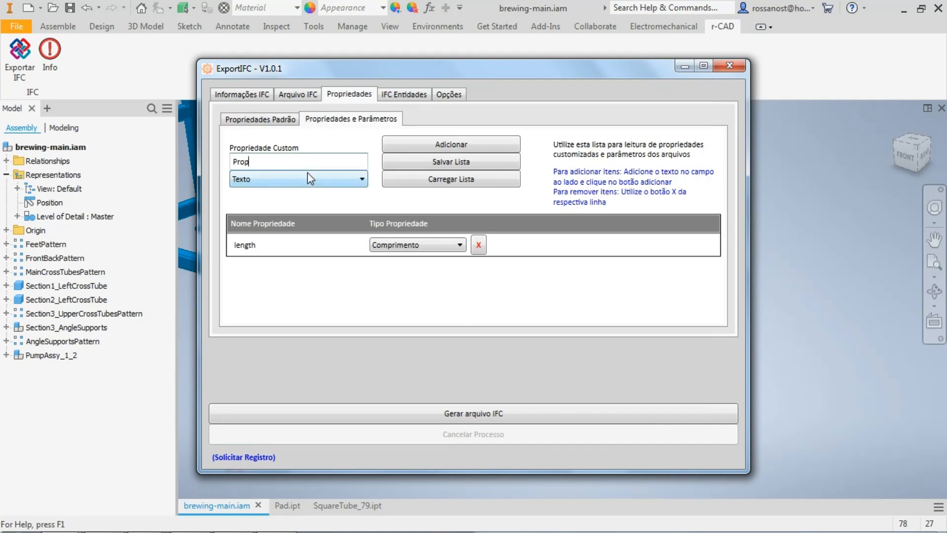
{"action": "type", "text": "Teste"}
{"action": "left_click", "coordinate": [466, 146]}
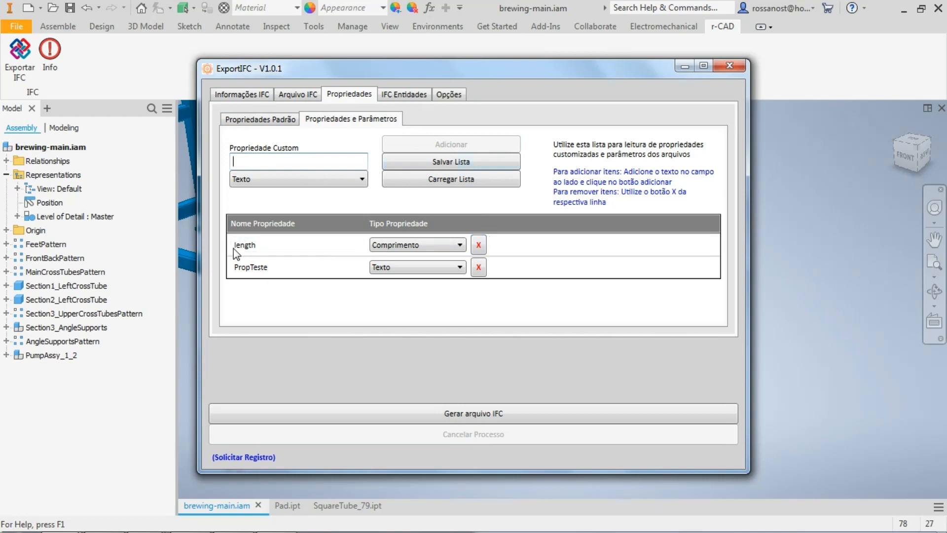
{"action": "double_click", "coordinate": [261, 246]}
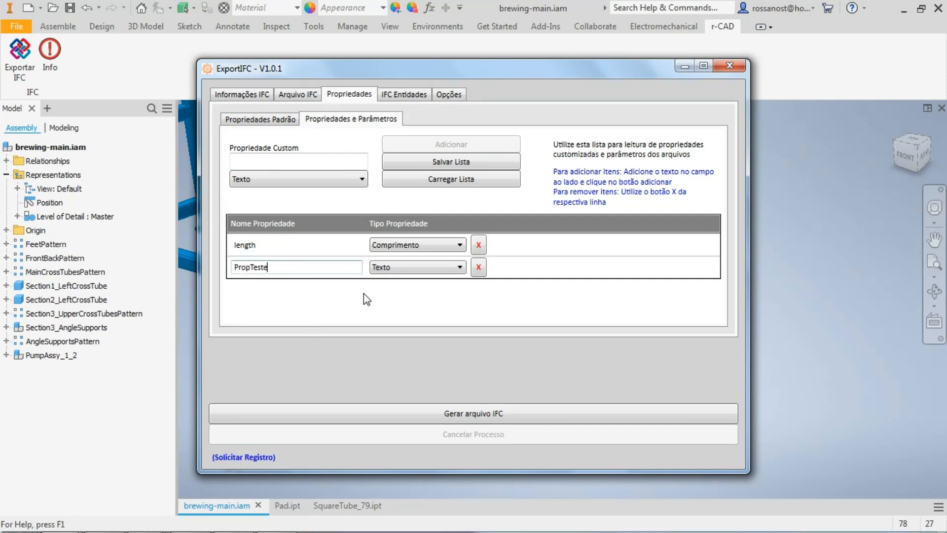
Step: Try to generate the IFC file with the length and PropTeste properties
{"action": "left_click", "coordinate": [528, 419]}
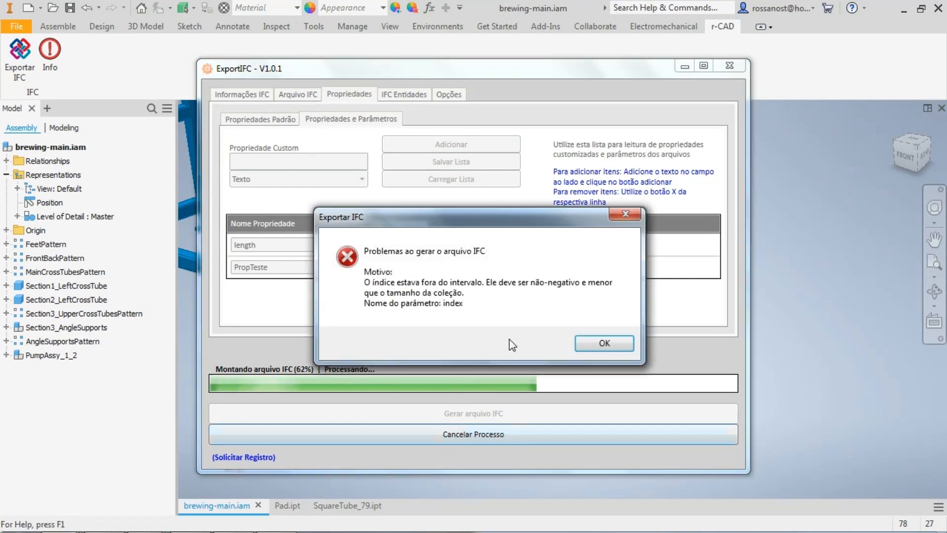
{"action": "left_click", "coordinate": [591, 344]}
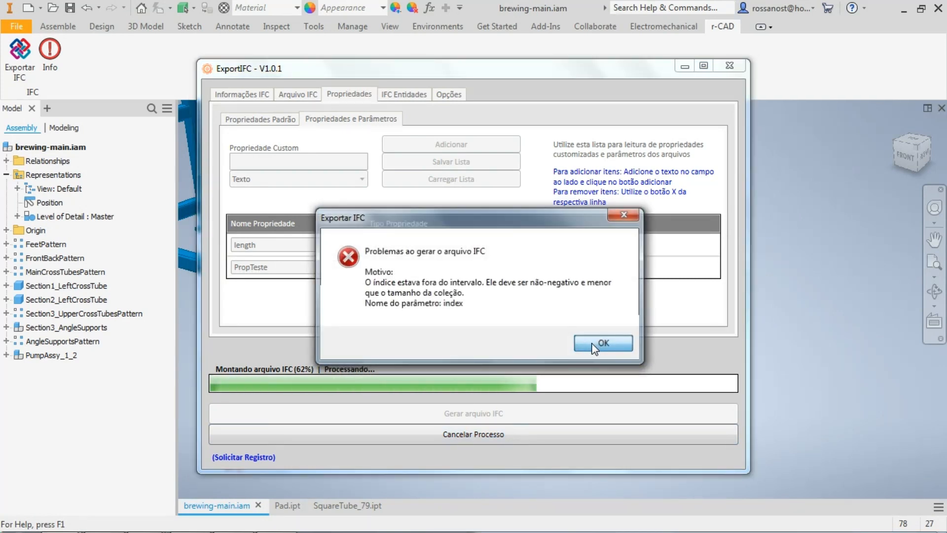
{"action": "left_click", "coordinate": [538, 309]}
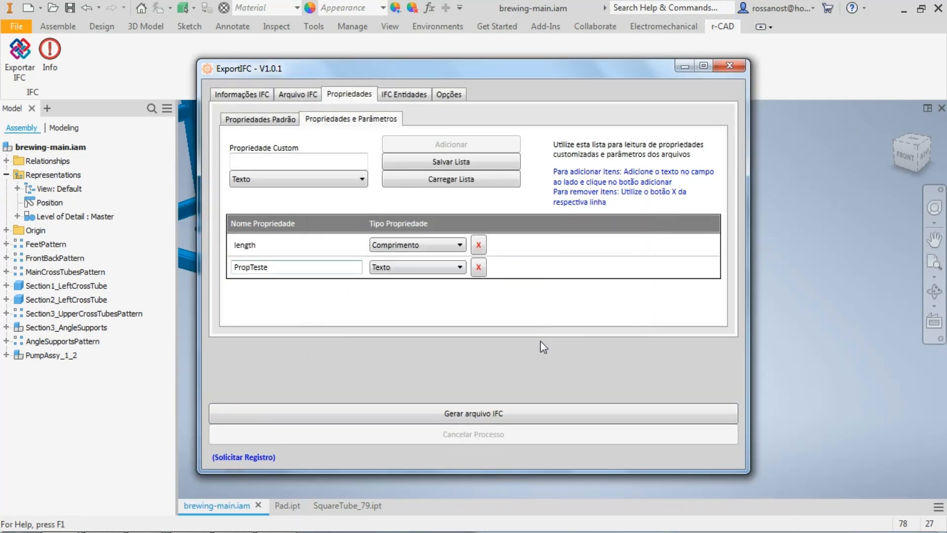
Step: Enable editing of the IFC file name and set it to "Montagem Teste"
{"action": "left_click", "coordinate": [315, 95]}
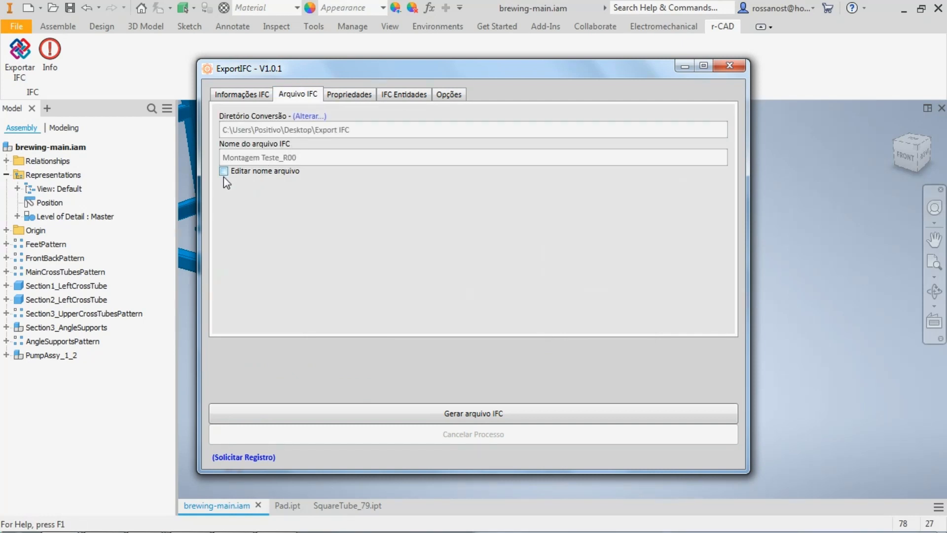
{"action": "left_click", "coordinate": [257, 173]}
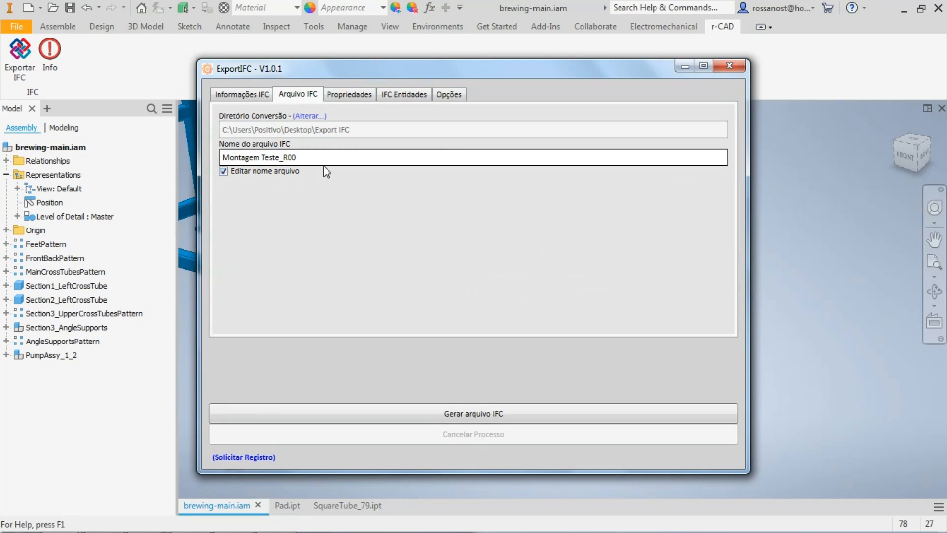
{"action": "left_click", "coordinate": [336, 163]}
{"action": "key", "text": "BackSpace"}
{"action": "key", "text": "BackSpace"}
{"action": "key", "text": "BackSpace"}
{"action": "key", "text": "BackSpace"}
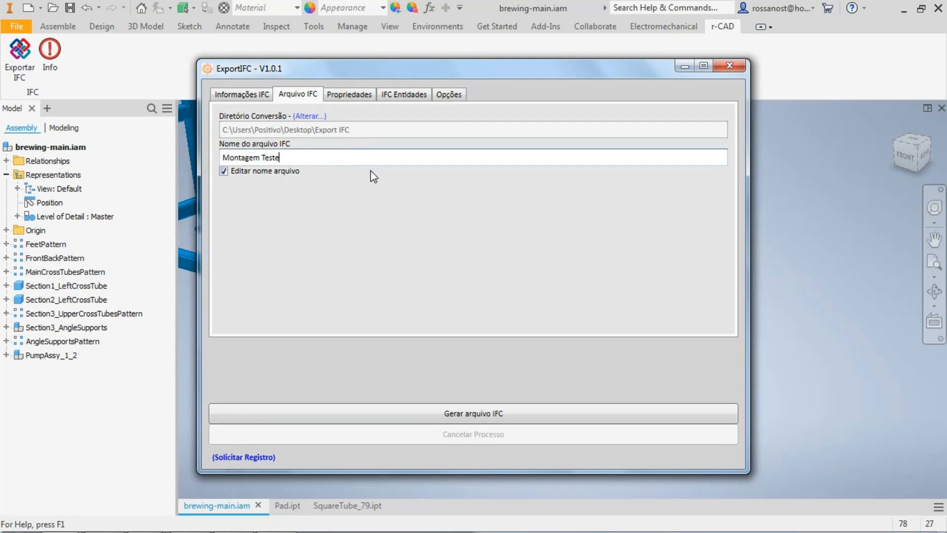
Step: Generate the IFC file, replacing the existing one, and reload it in BIMvision
{"action": "left_click", "coordinate": [594, 418]}
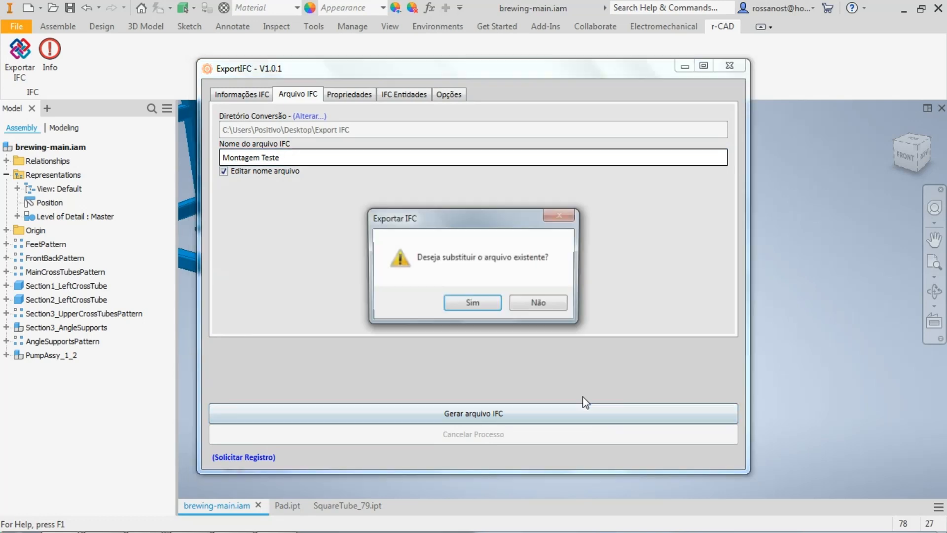
{"action": "left_click", "coordinate": [474, 304]}
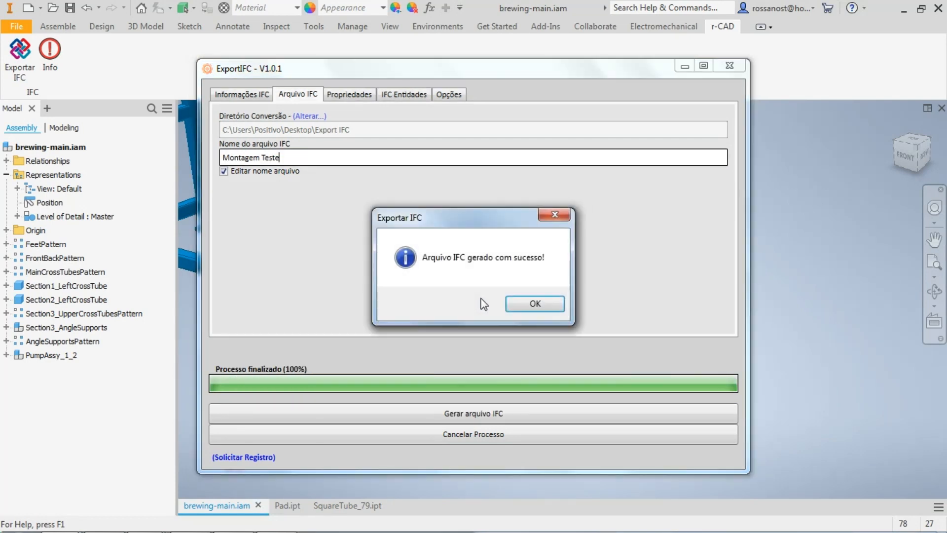
{"action": "left_click", "coordinate": [524, 308]}
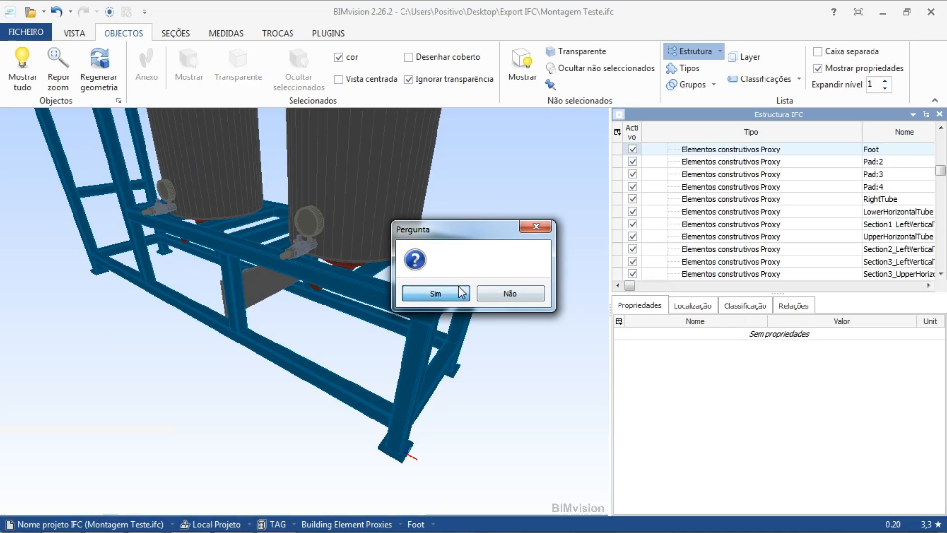
{"action": "left_click", "coordinate": [460, 292]}
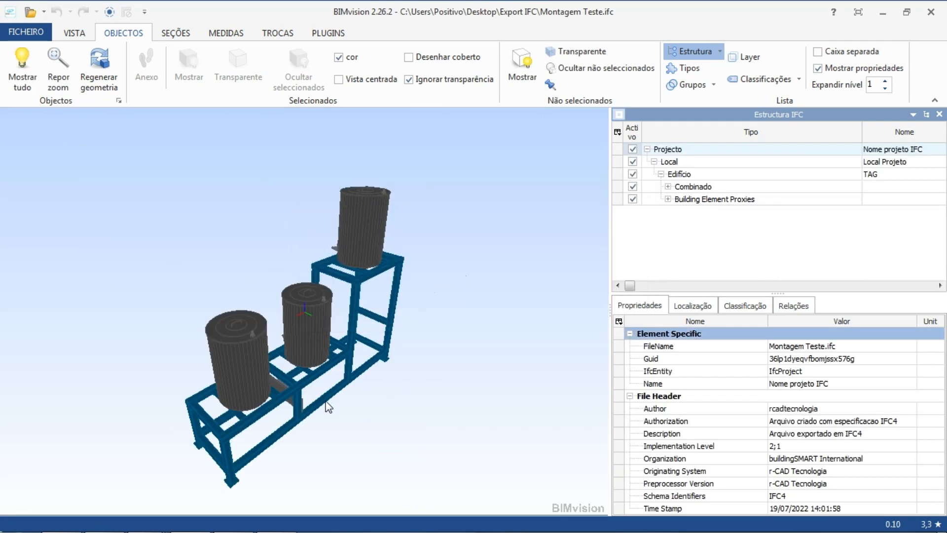
Step: Select the long lower tube SquareTube_79:2 and check its length and PropTeste properties
{"action": "left_click", "coordinate": [325, 397]}
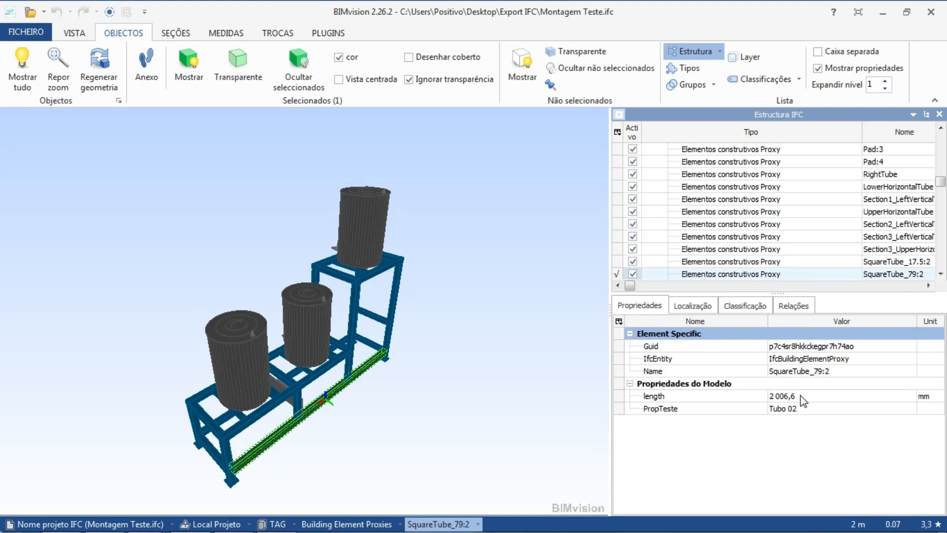
{"action": "left_click", "coordinate": [755, 399]}
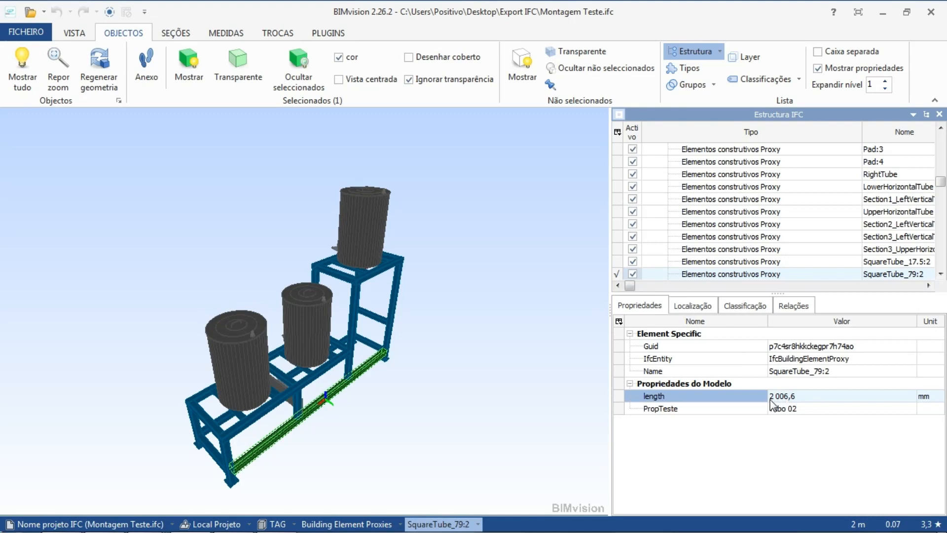
{"action": "left_click", "coordinate": [744, 413]}
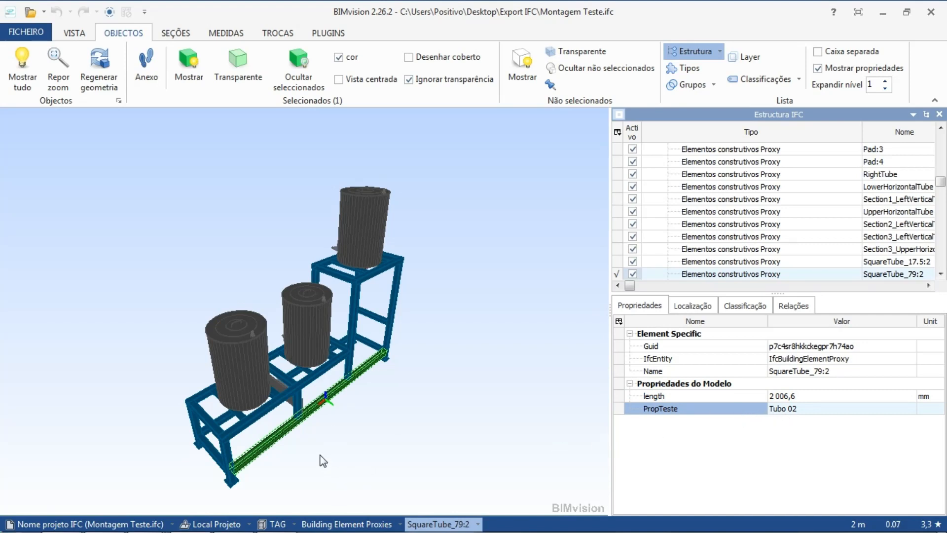
Step: Check the model properties of the SquareTube_17.5:2 leg and of the Pad:2 foot beneath it
{"action": "left_click_drag", "start_coordinate": [323, 461], "coordinate": [443, 385]}
{"action": "left_click", "coordinate": [425, 481]}
{"action": "scroll", "coordinate": [440, 424], "scroll_direction": "up", "scroll_amount": 4}
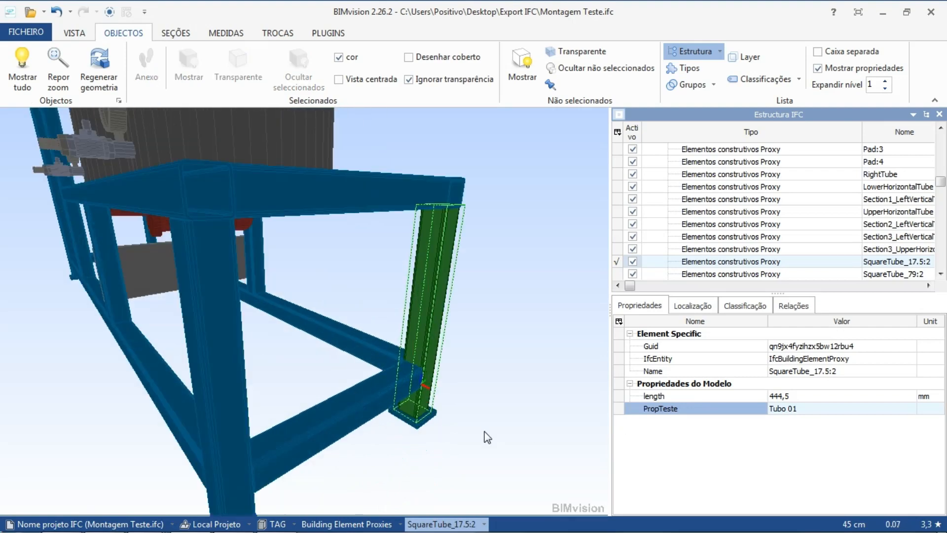
{"action": "left_click", "coordinate": [432, 419]}
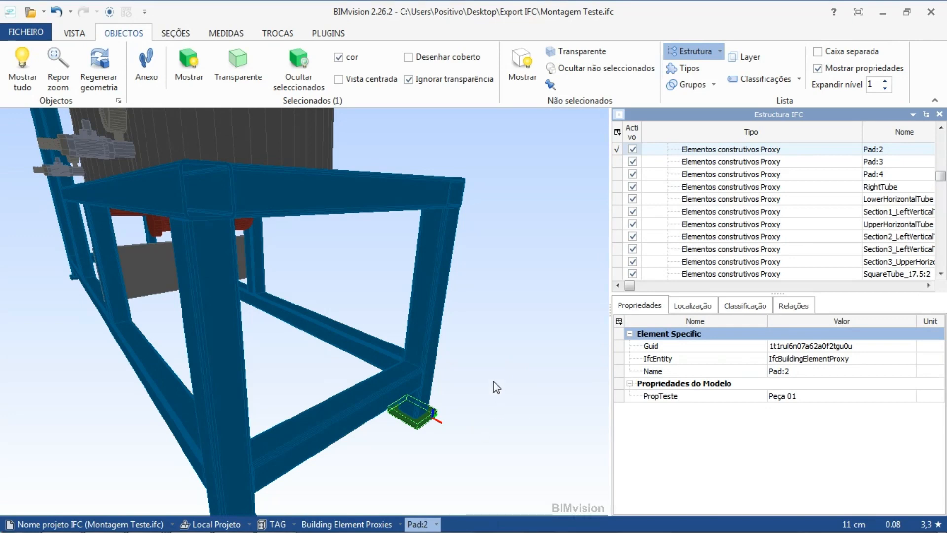
{"action": "scroll", "coordinate": [493, 371], "scroll_direction": "down", "scroll_amount": 5}
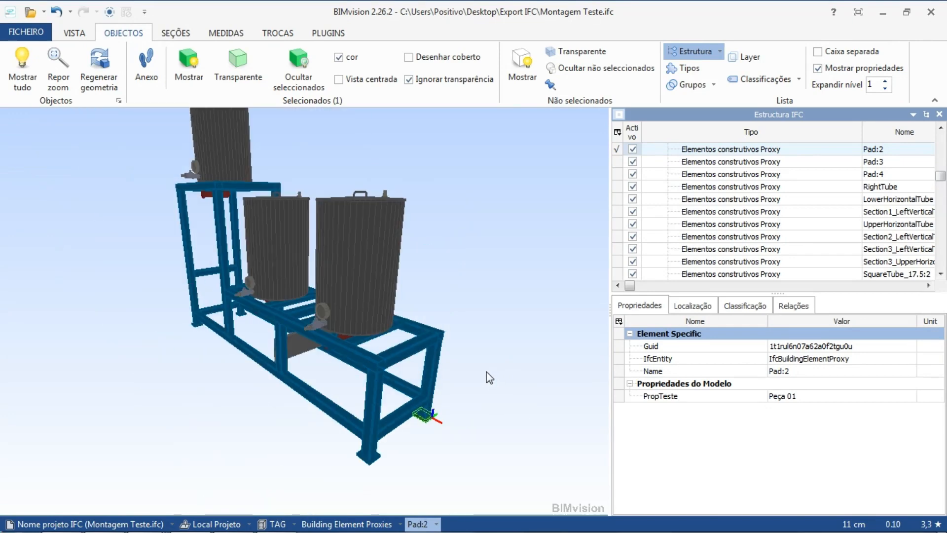
{"action": "left_click_drag", "start_coordinate": [481, 357], "coordinate": [476, 330]}
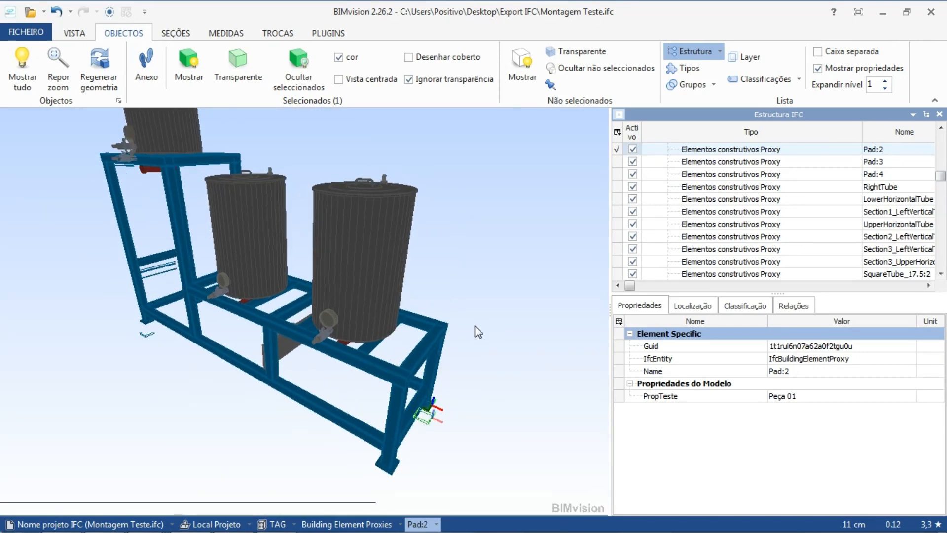